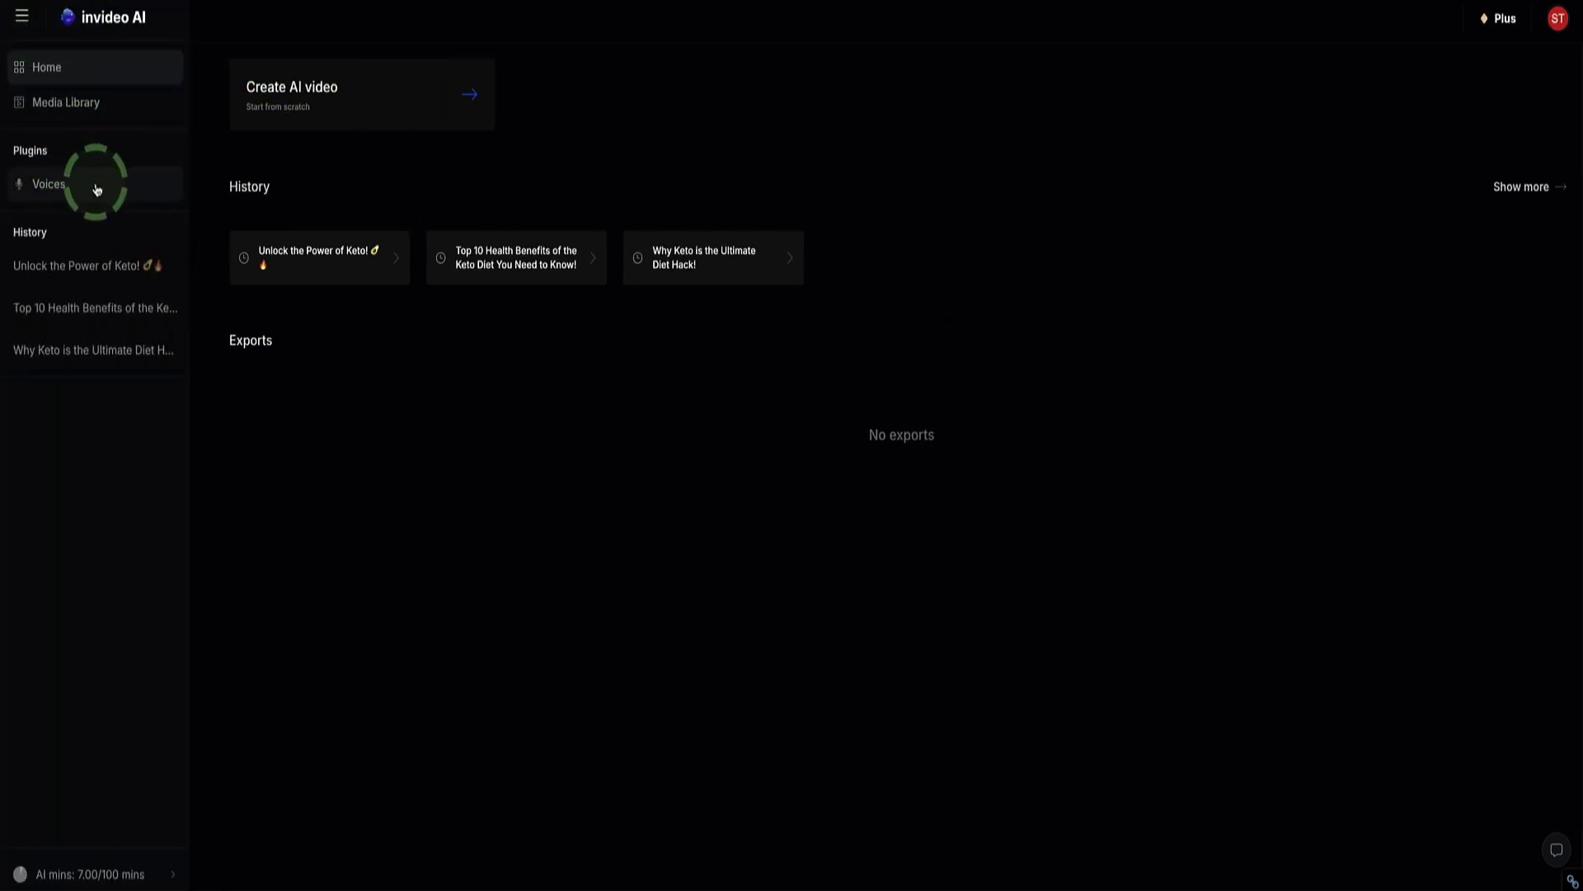
Step: Open the Voices page under Plugins in the sidebar to see the saved cloned voices
{"action": "left_click", "coordinate": [47, 187]}
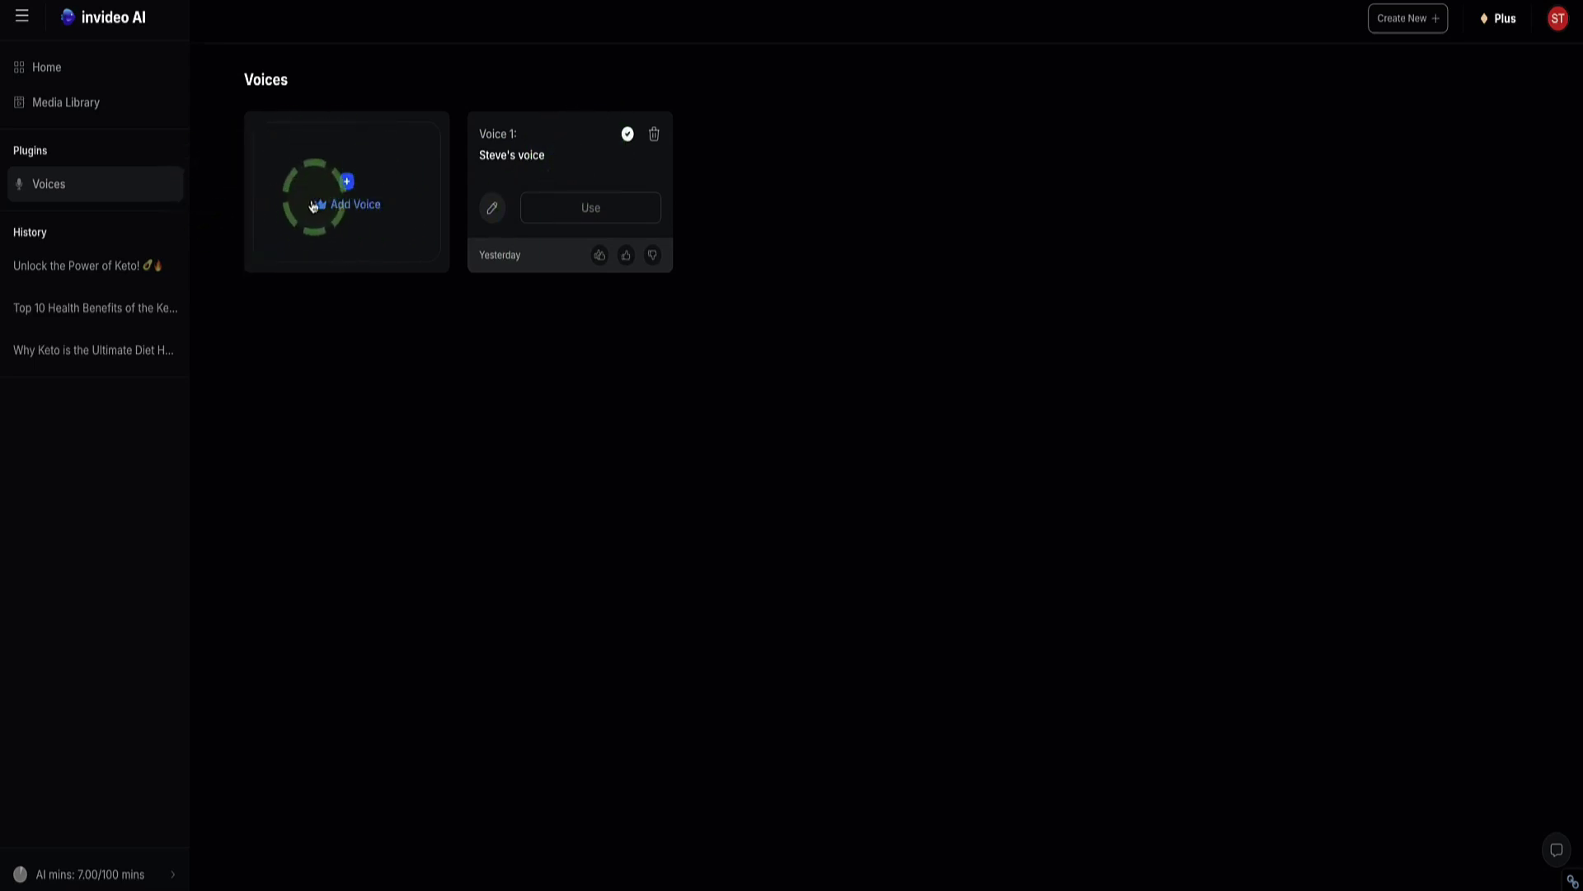
Step: Open the Add Voice dialog and review its requirements: 30-second minimum, permission sentence, pauses, quality equipment
{"action": "left_click", "coordinate": [354, 192]}
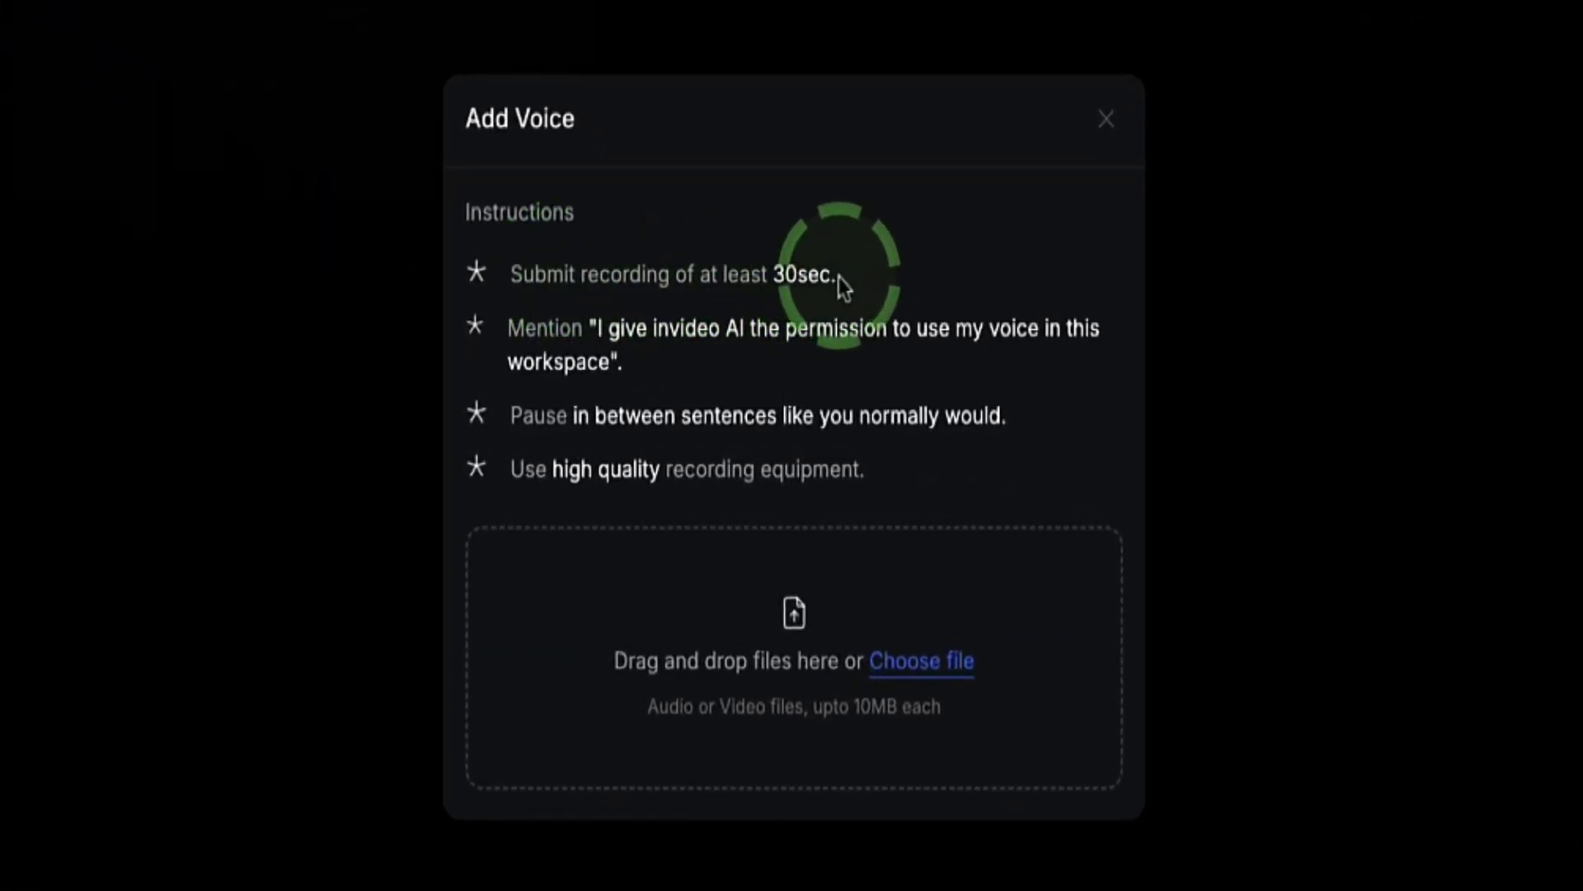
{"action": "left_click_drag", "start_coordinate": [851, 288], "coordinate": [510, 290]}
{"action": "left_click", "coordinate": [508, 301]}
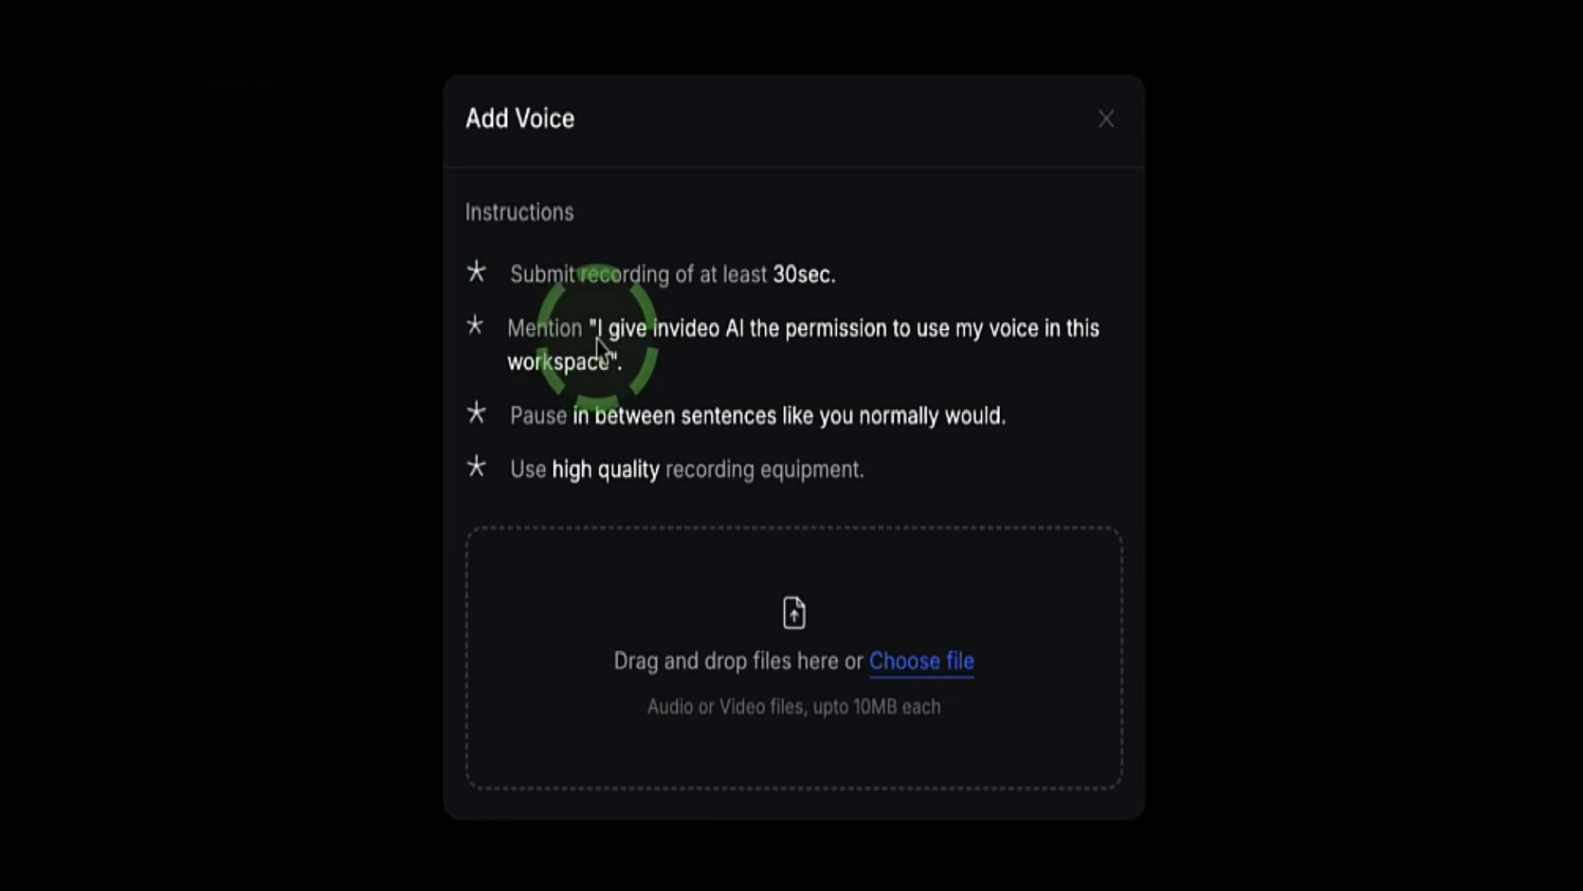
{"action": "left_click_drag", "start_coordinate": [596, 339], "coordinate": [849, 363]}
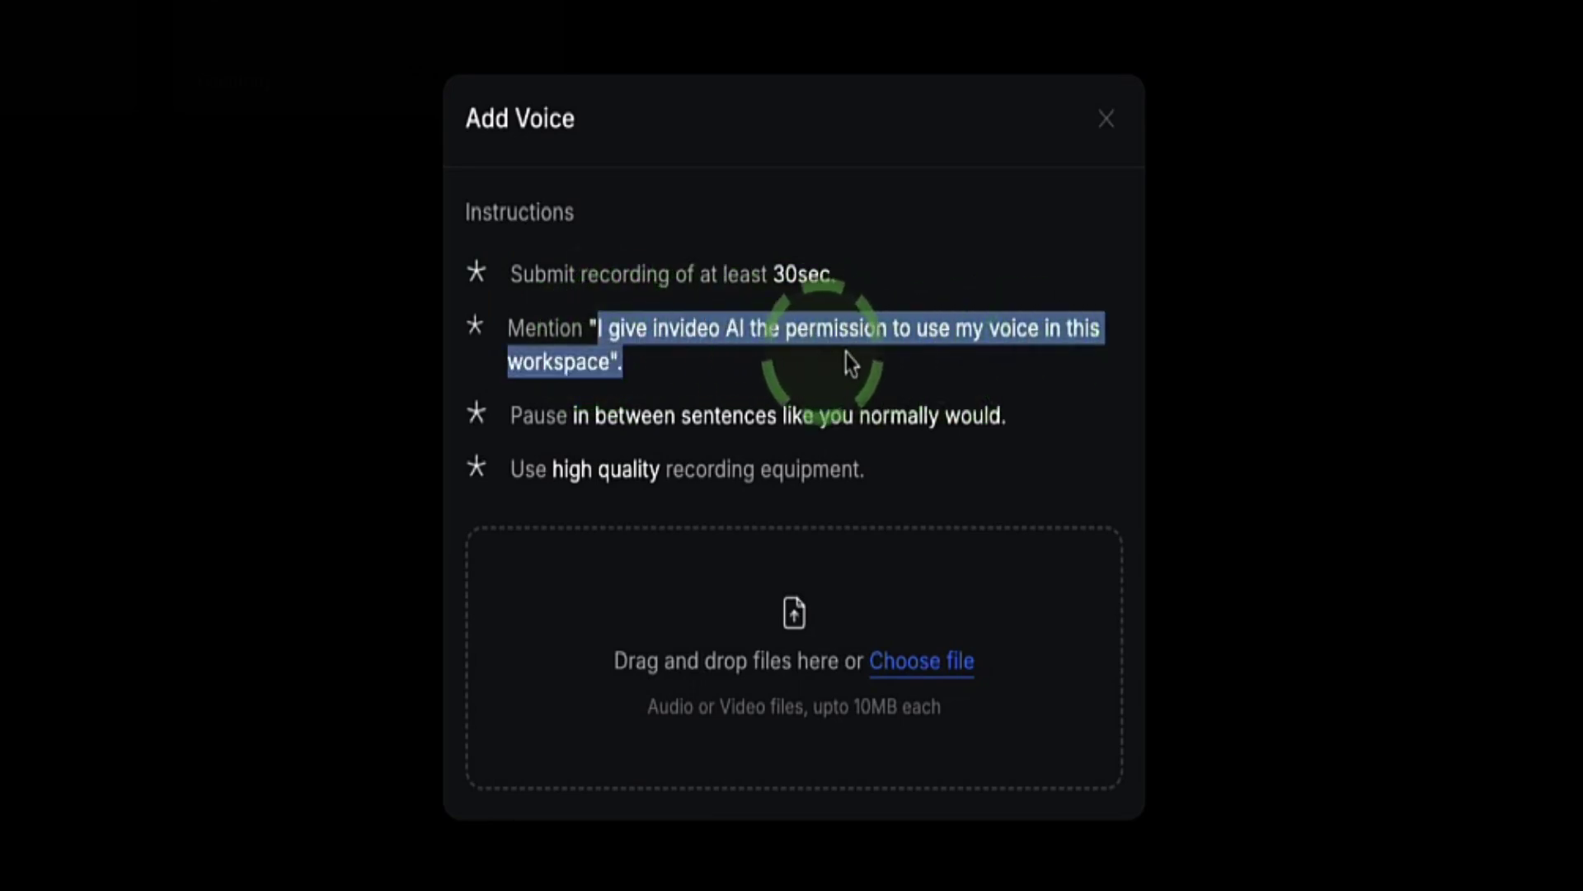
{"action": "left_click", "coordinate": [688, 339]}
{"action": "left_click_drag", "start_coordinate": [657, 330], "coordinate": [887, 330]}
{"action": "left_click", "coordinate": [522, 422]}
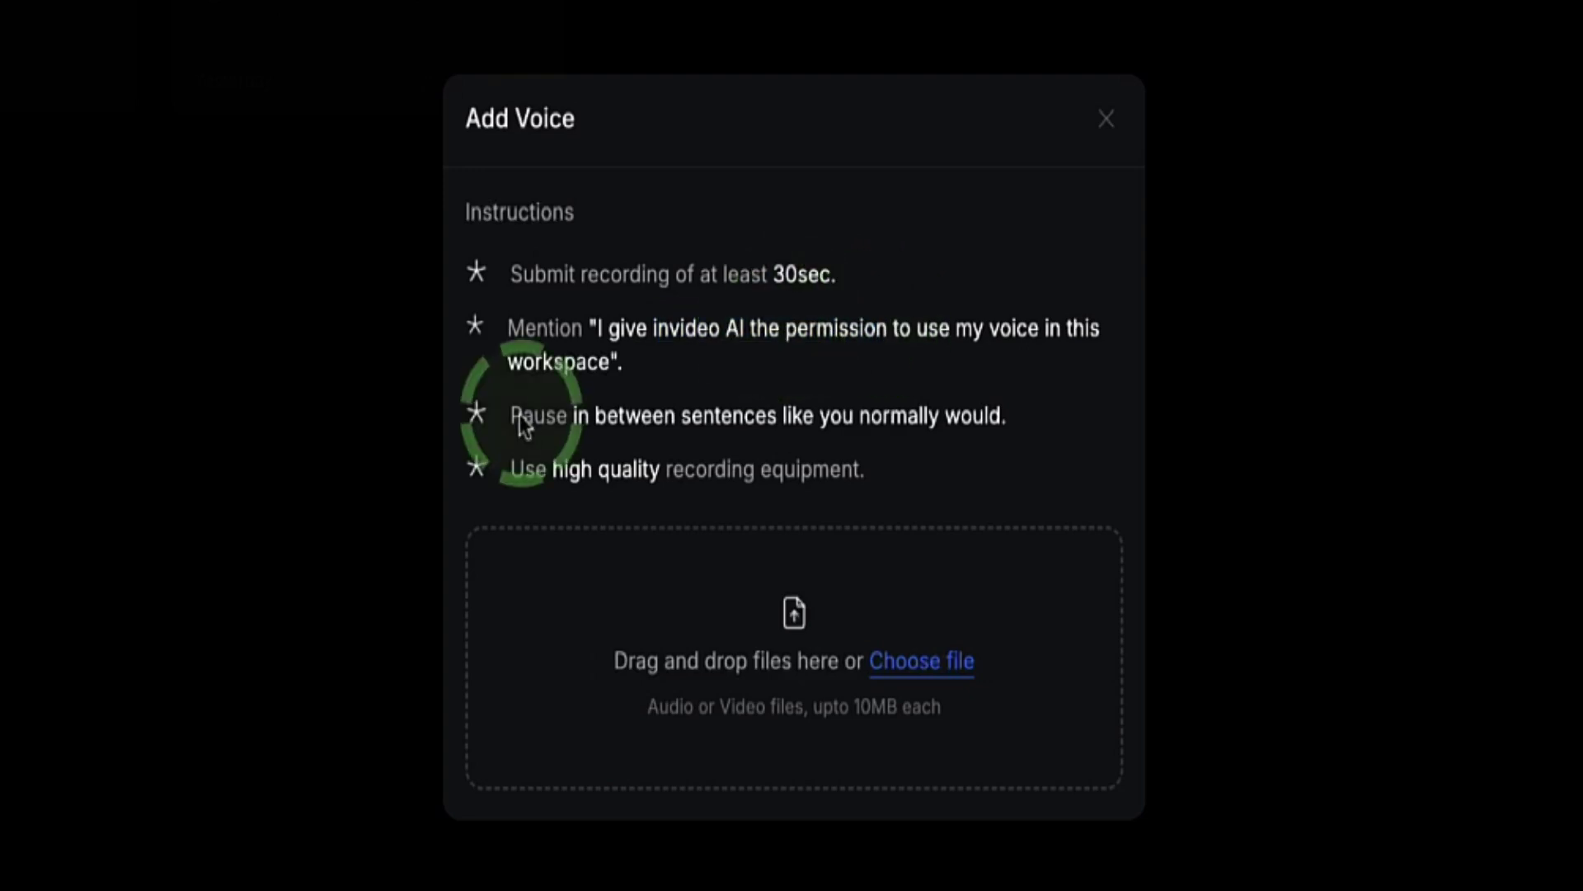
{"action": "left_click_drag", "start_coordinate": [520, 418], "coordinate": [1008, 416]}
{"action": "left_click", "coordinate": [547, 477]}
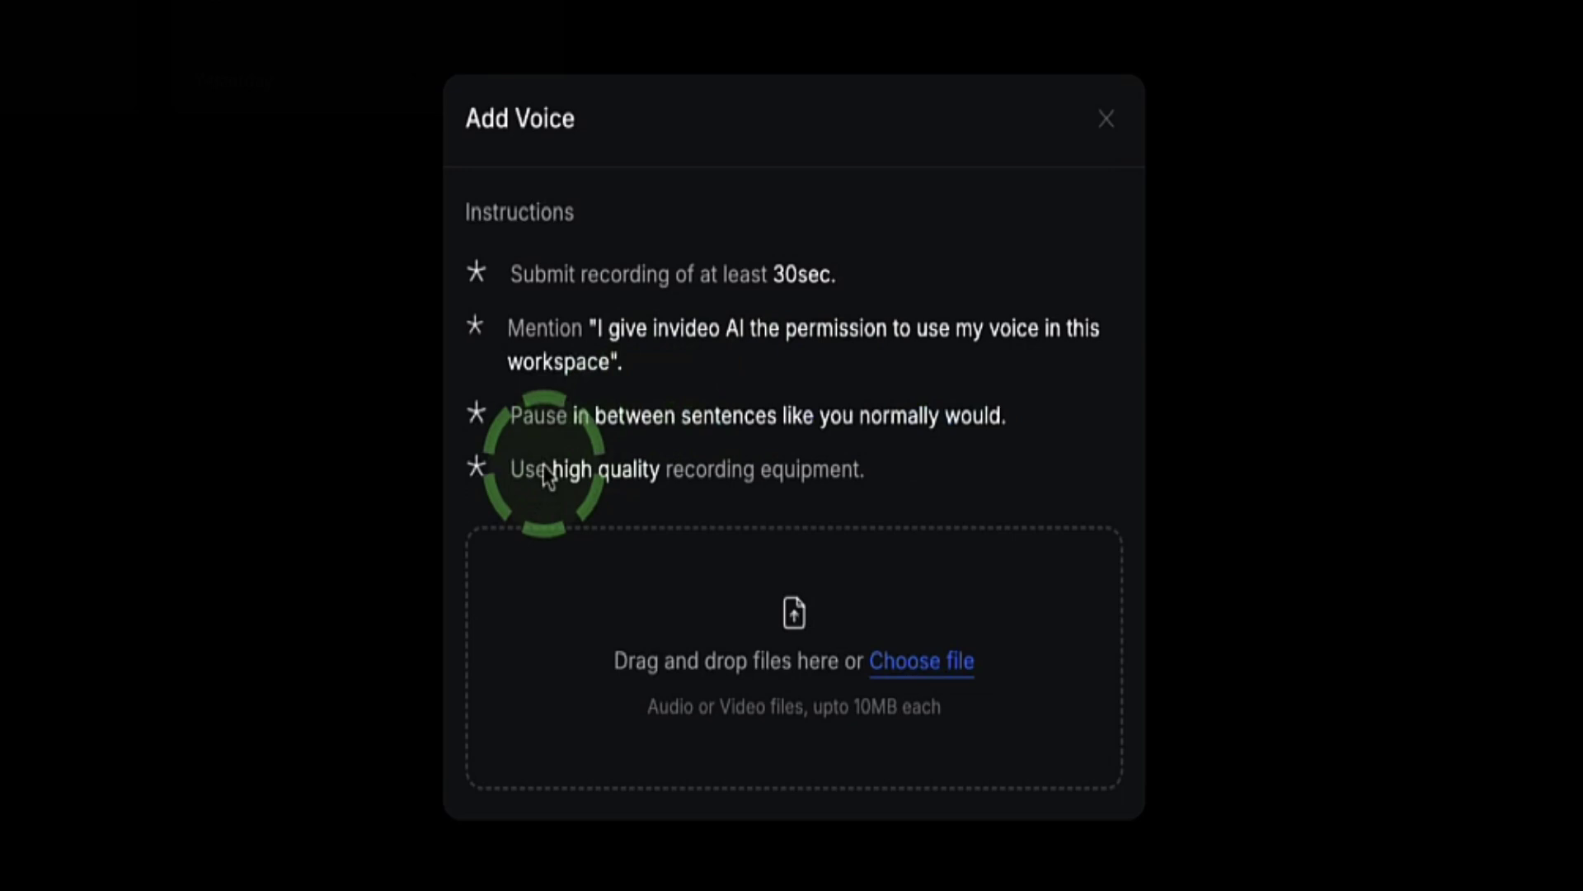
{"action": "left_click_drag", "start_coordinate": [525, 472], "coordinate": [866, 478]}
{"action": "left_click", "coordinate": [871, 472]}
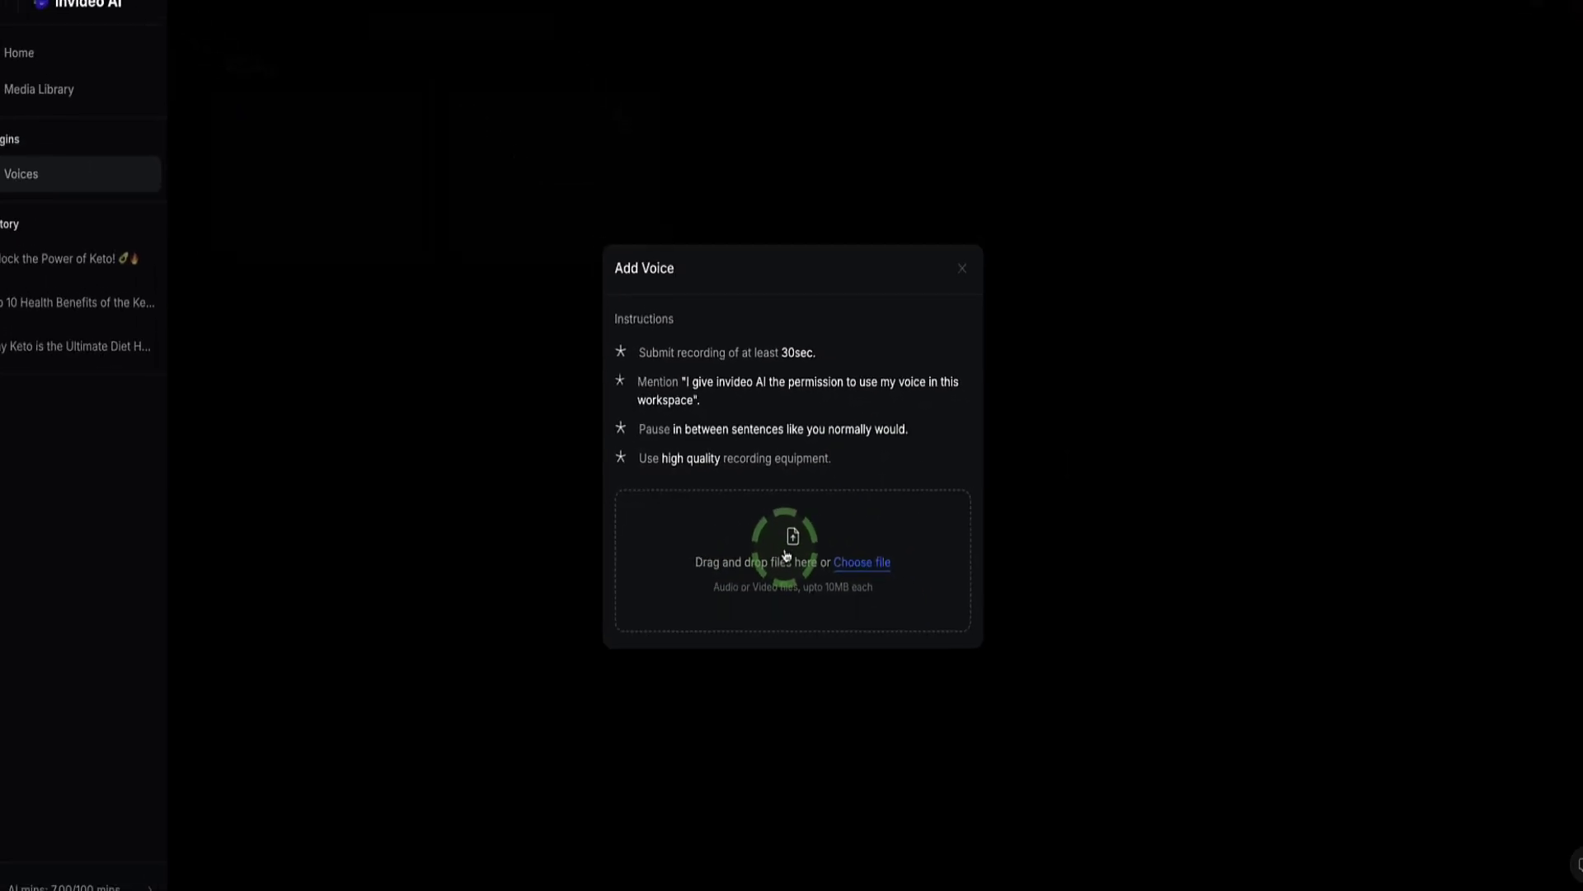
Step: Upload InVideo Voice Sample.mp3 and tick all four rights and recording-quality confirmations
{"action": "left_click", "coordinate": [787, 554]}
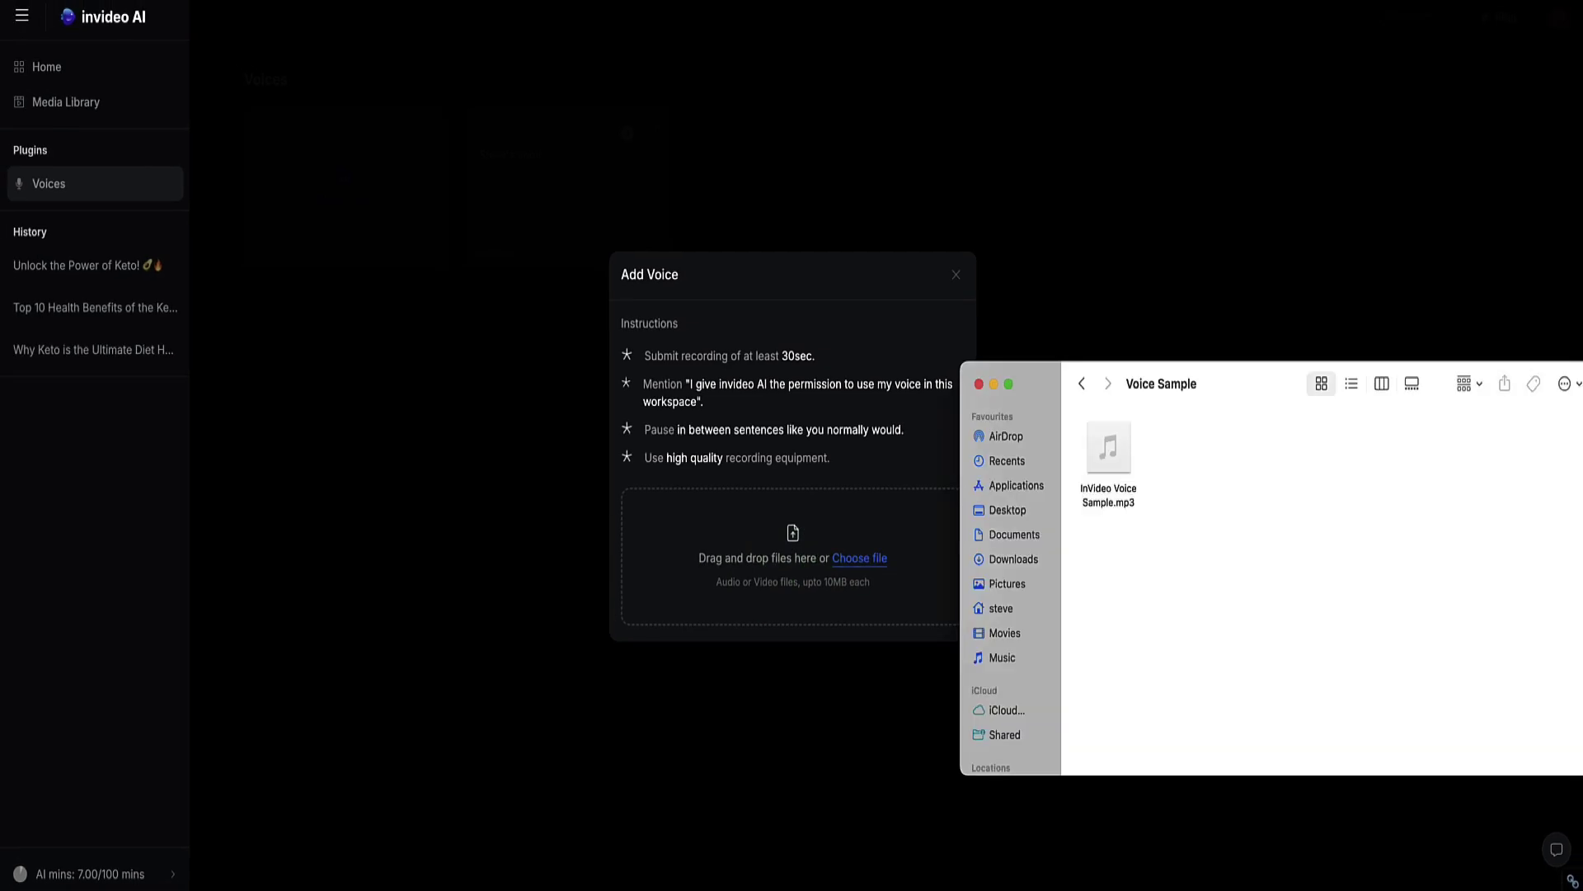
{"action": "left_click_drag", "start_coordinate": [1123, 466], "coordinate": [854, 540]}
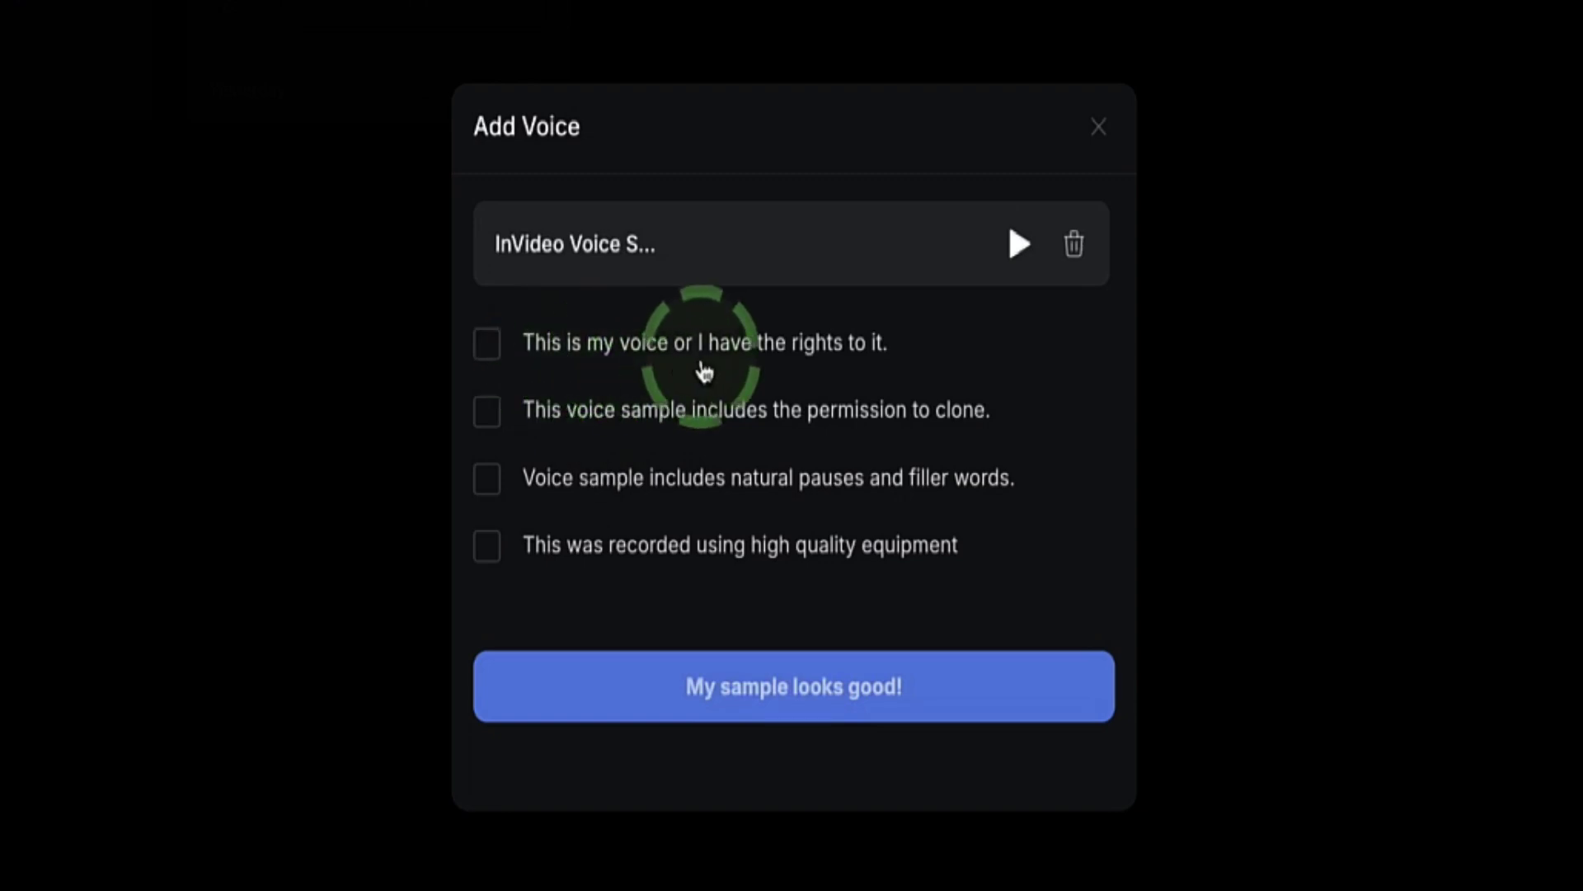
{"action": "left_click", "coordinate": [488, 345]}
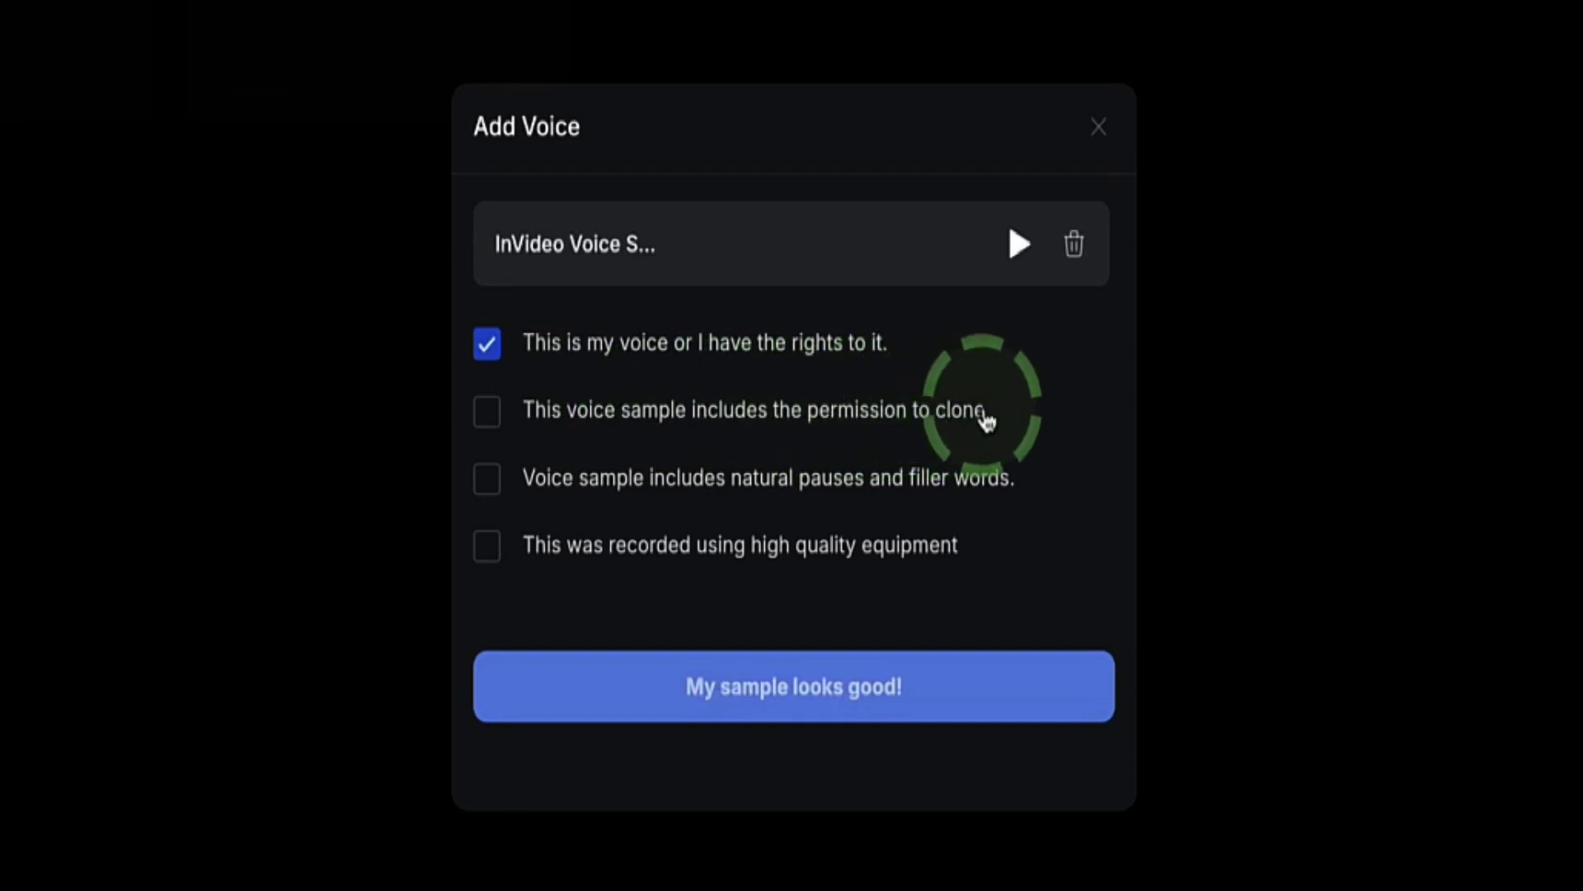
{"action": "left_click", "coordinate": [491, 414]}
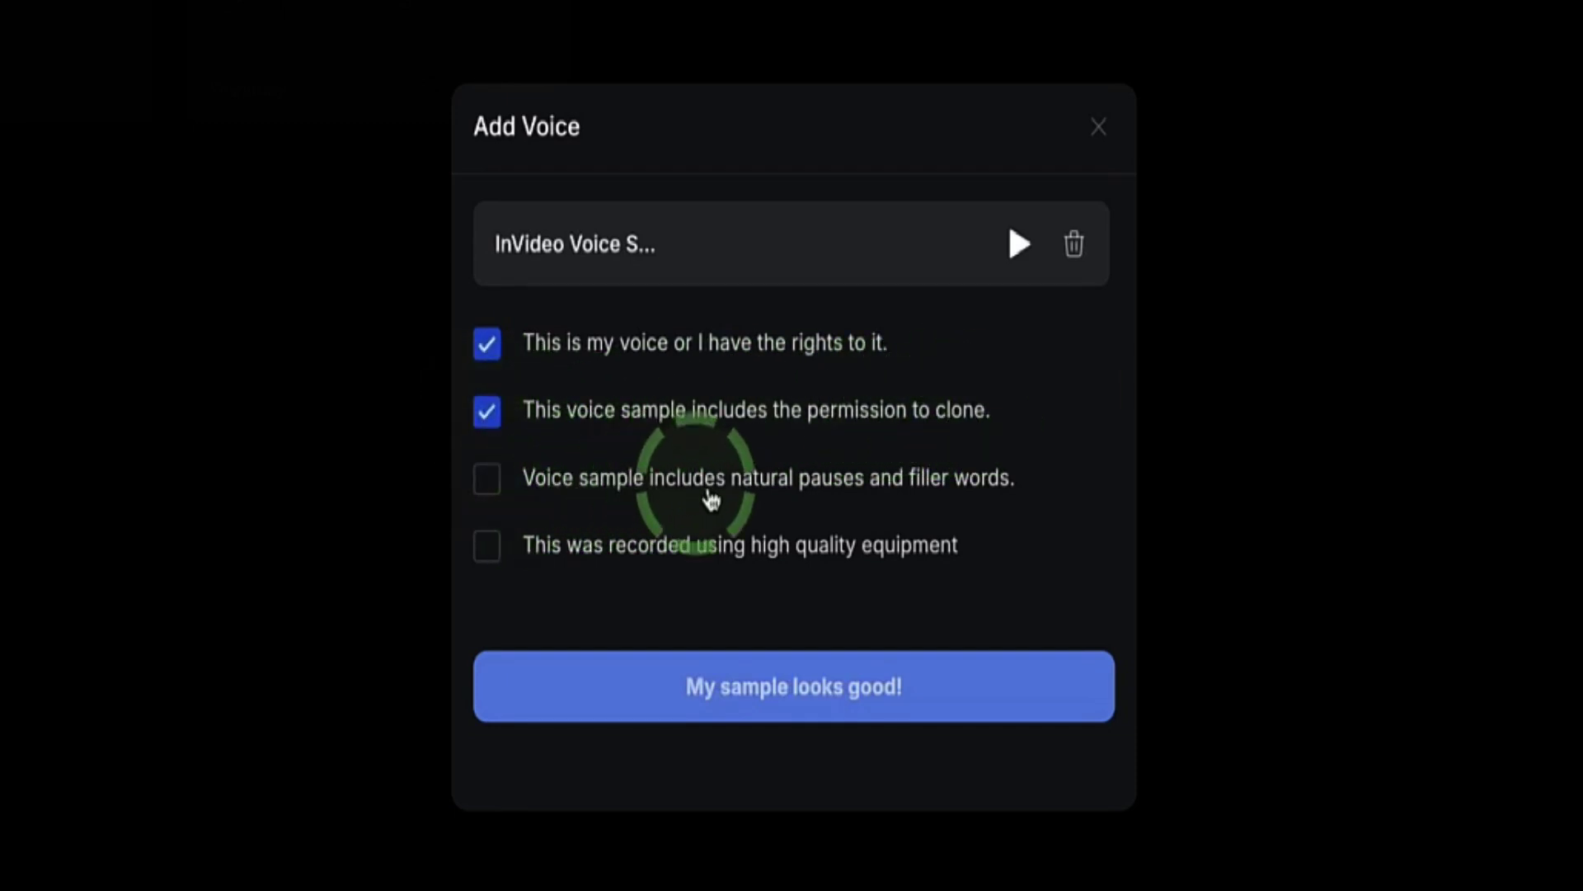
{"action": "left_click", "coordinate": [495, 487]}
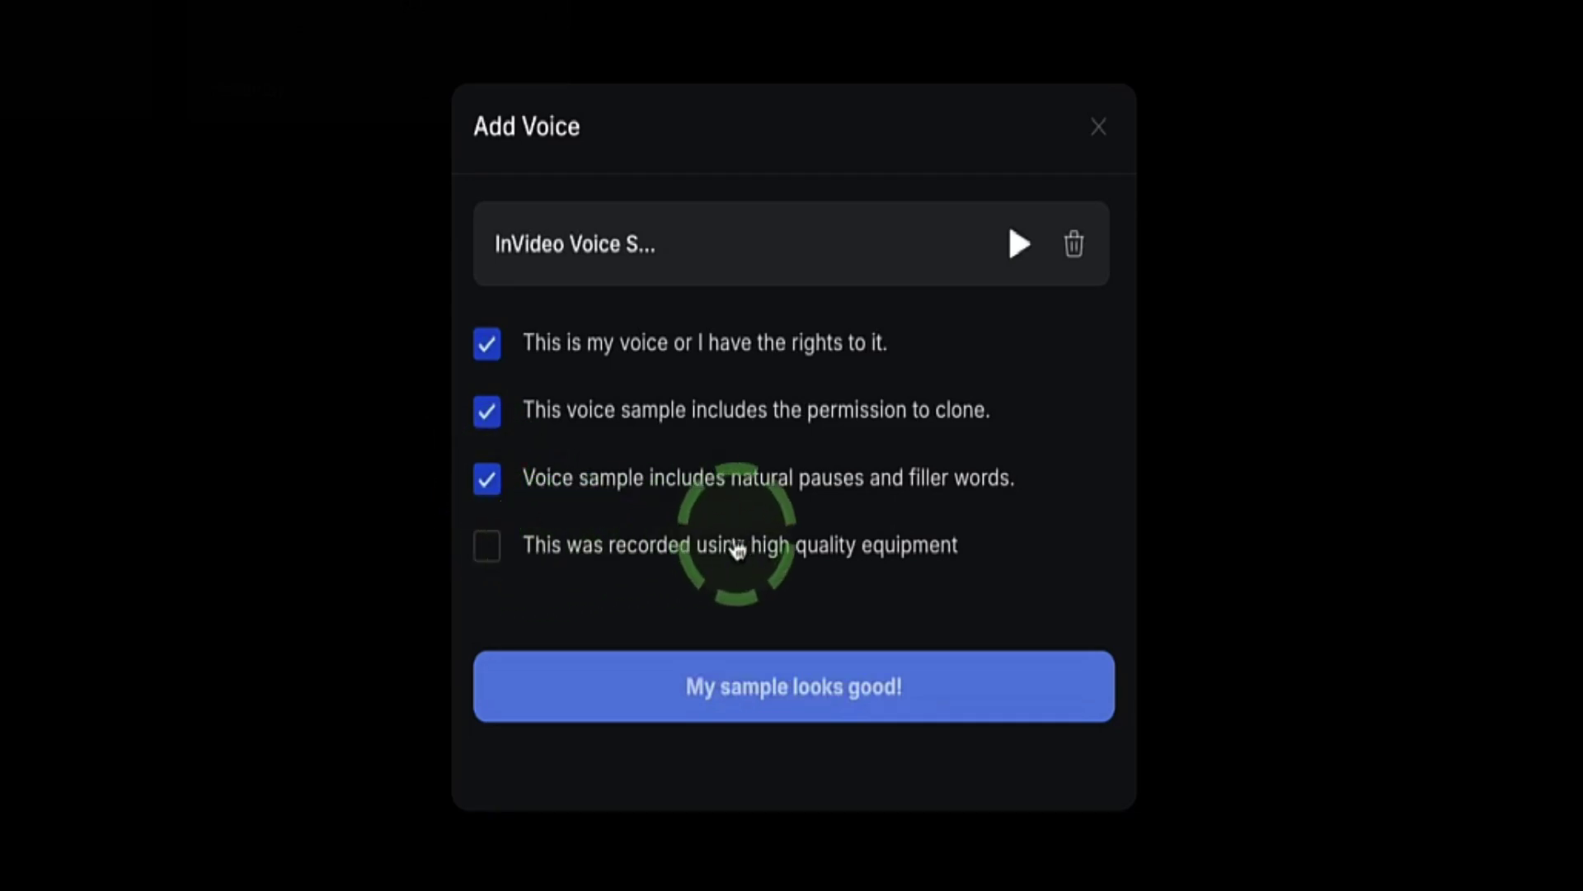
{"action": "left_click", "coordinate": [486, 547]}
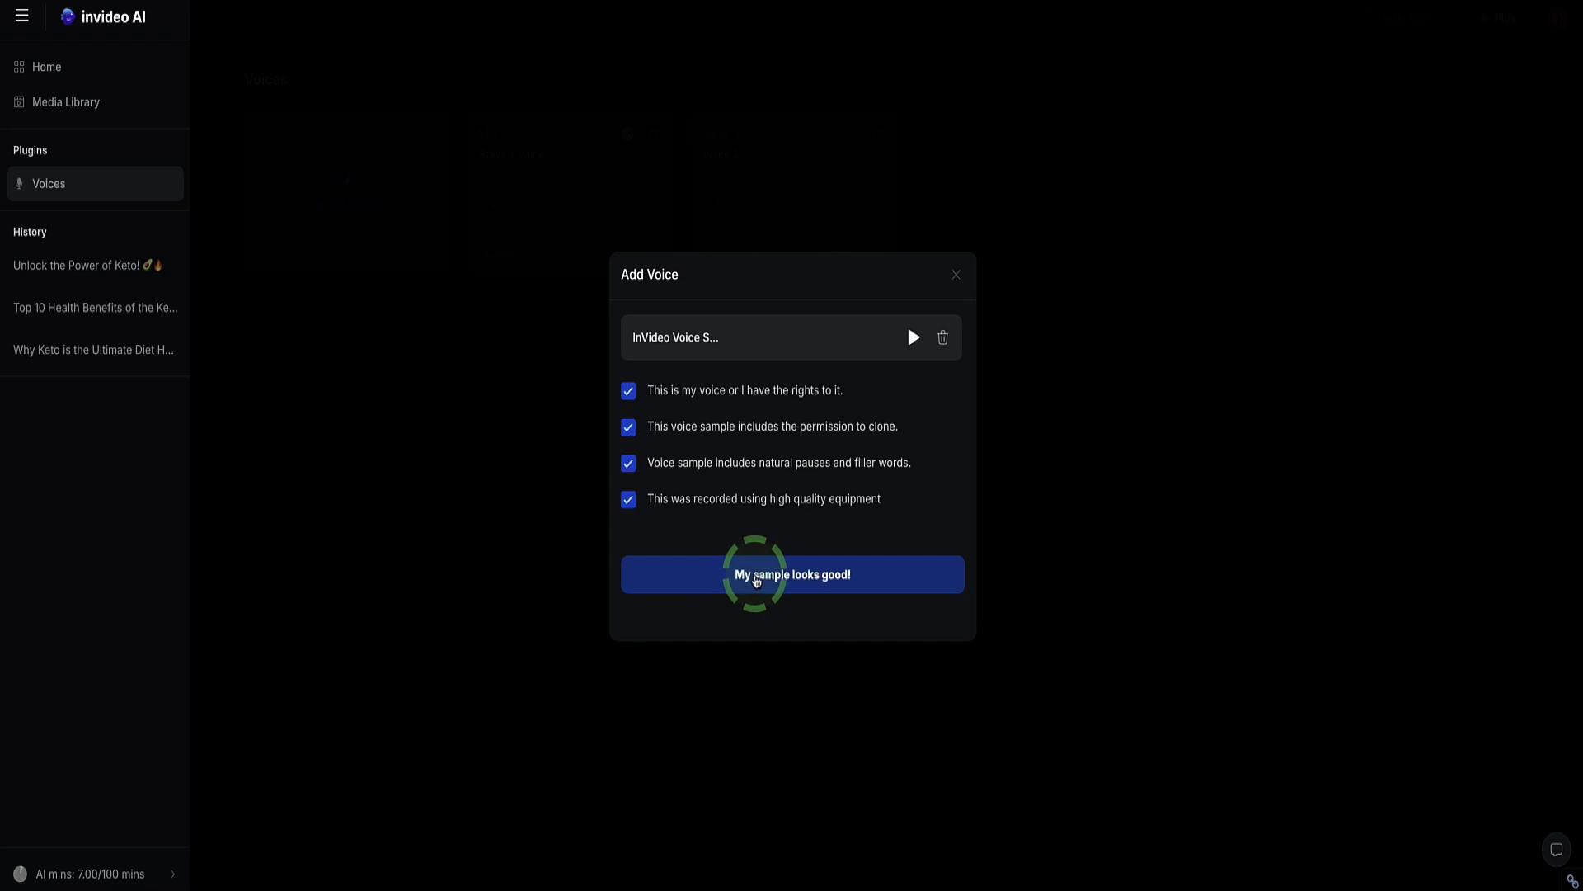
Step: Submit the sample to create Voice 2, then rename it from SampleVoice to John
{"action": "left_click", "coordinate": [757, 577]}
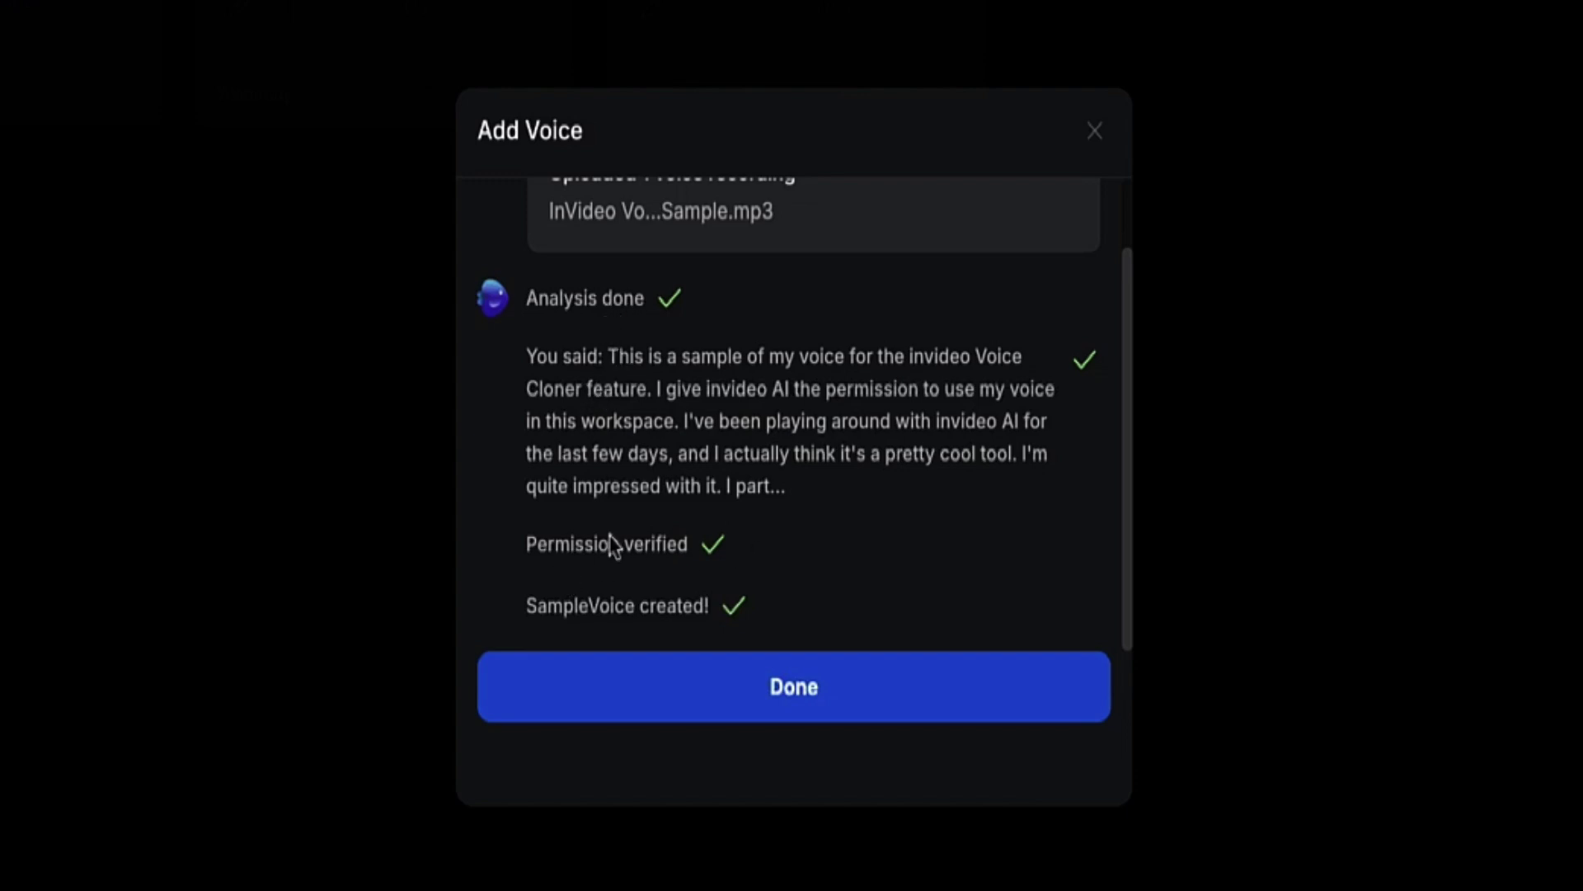
{"action": "left_click", "coordinate": [790, 686]}
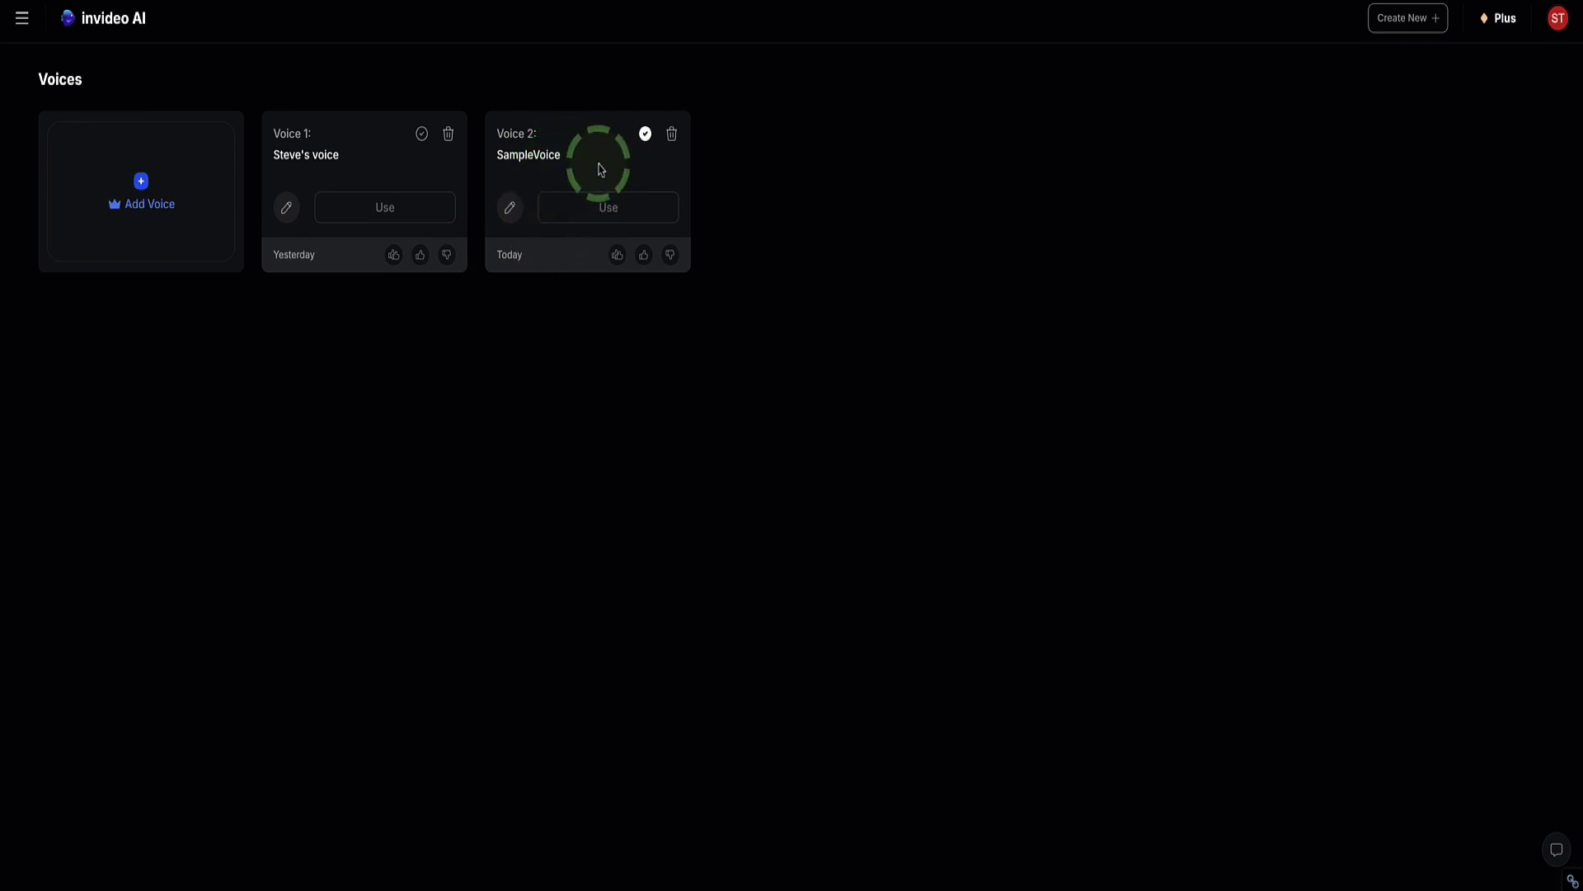
{"action": "left_click", "coordinate": [512, 210]}
{"action": "double_click", "coordinate": [672, 443]}
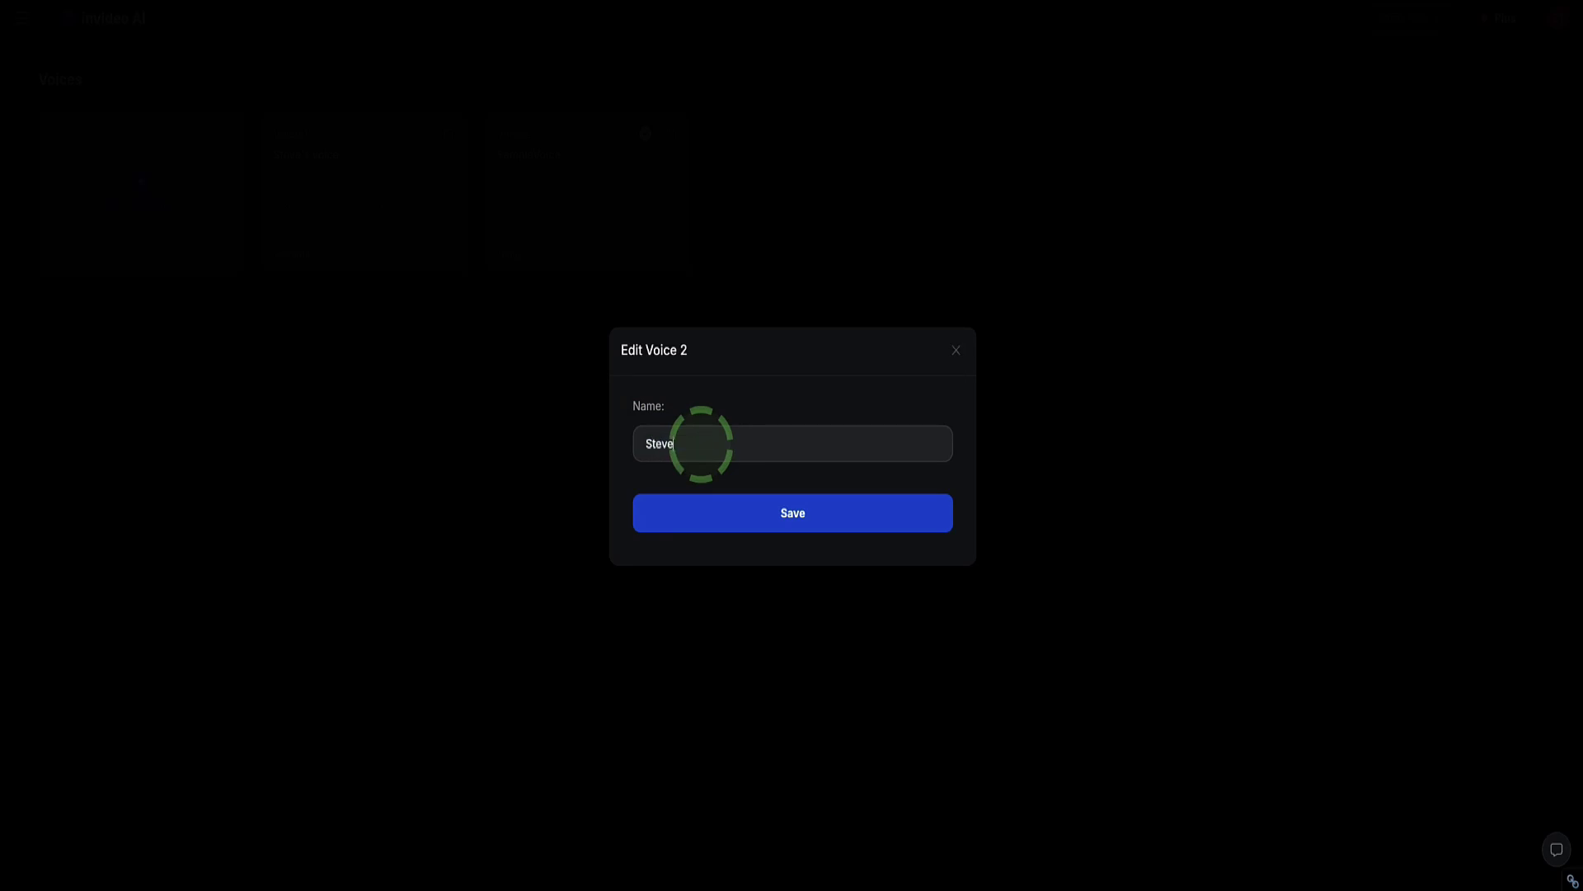
{"action": "type", "text": "Stev"}
{"action": "key", "text": "ctrl+a"}
{"action": "type", "text": "John"}
{"action": "left_click", "coordinate": [744, 507]}
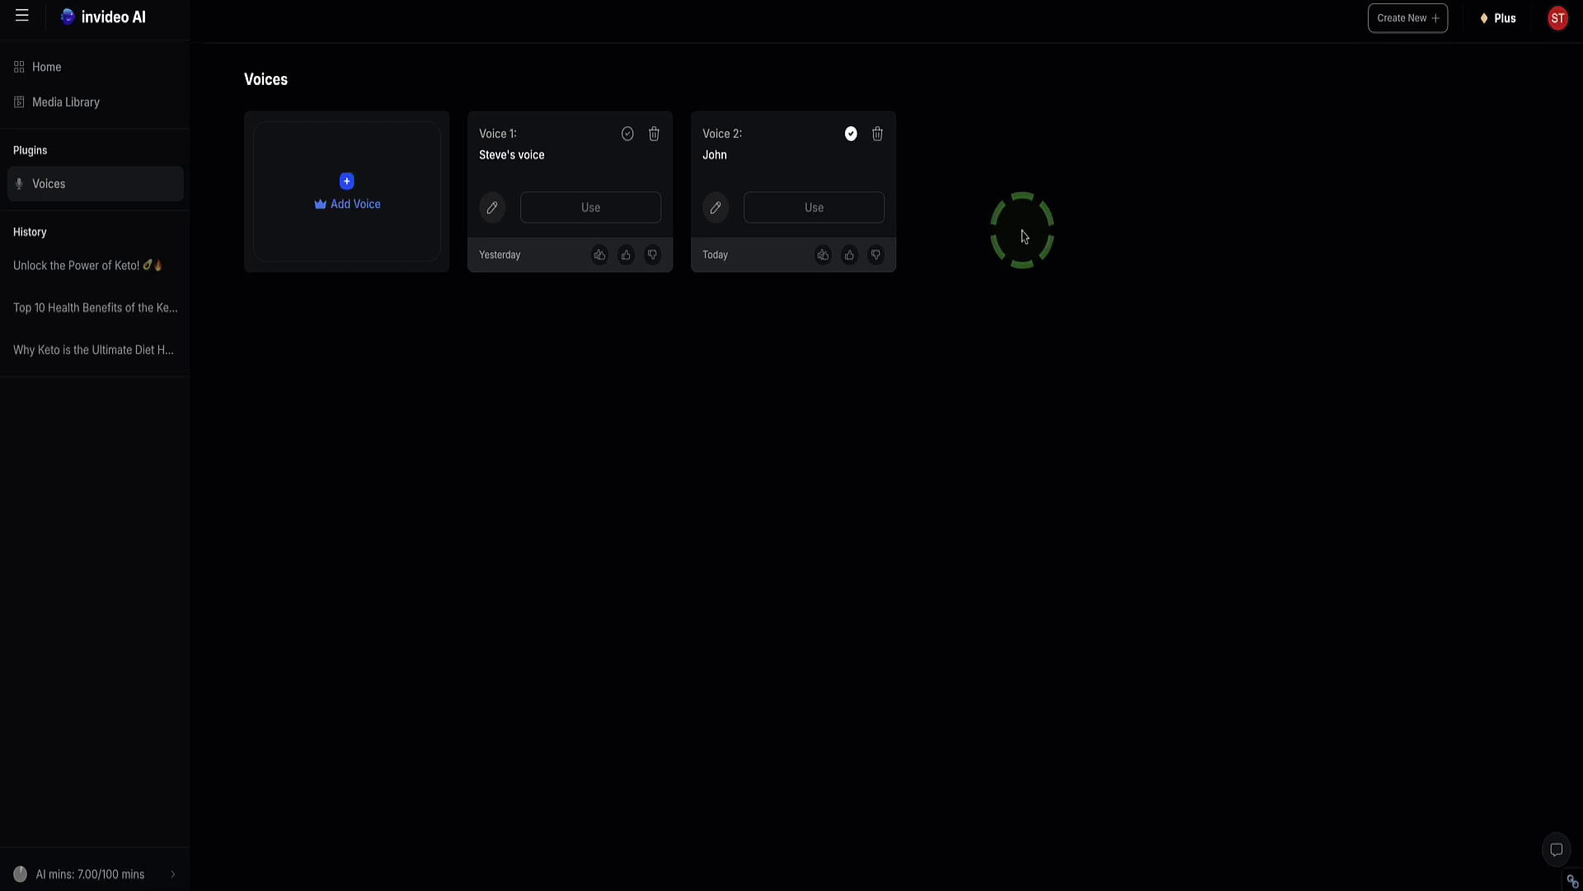
Step: Start a new video with Create New and focus the empty prompt box
{"action": "left_click", "coordinate": [1404, 25]}
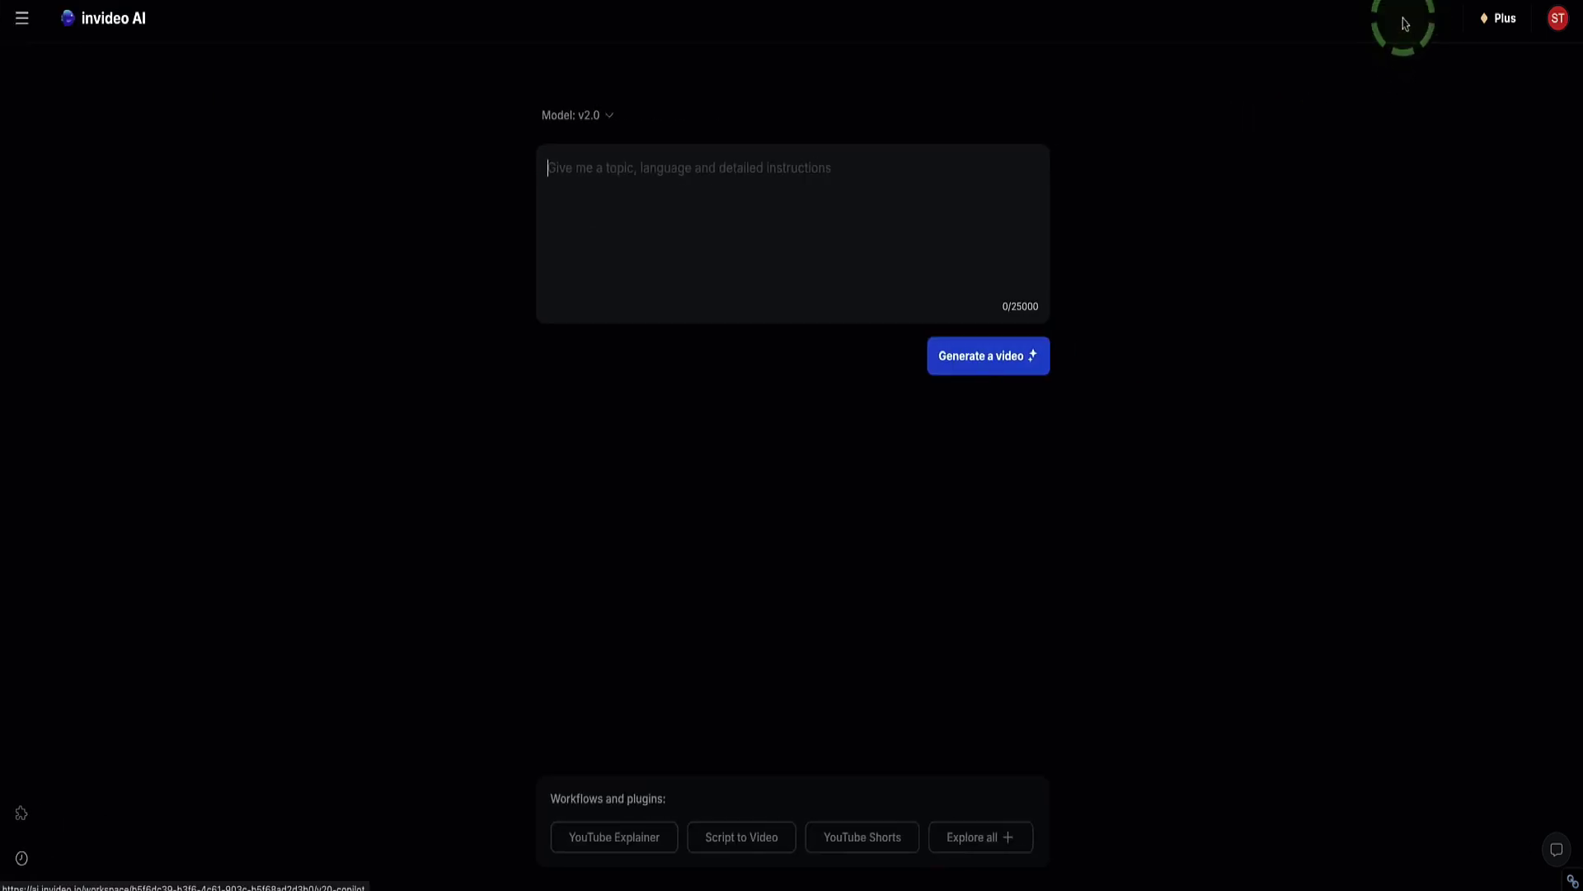
{"action": "left_click", "coordinate": [689, 245]}
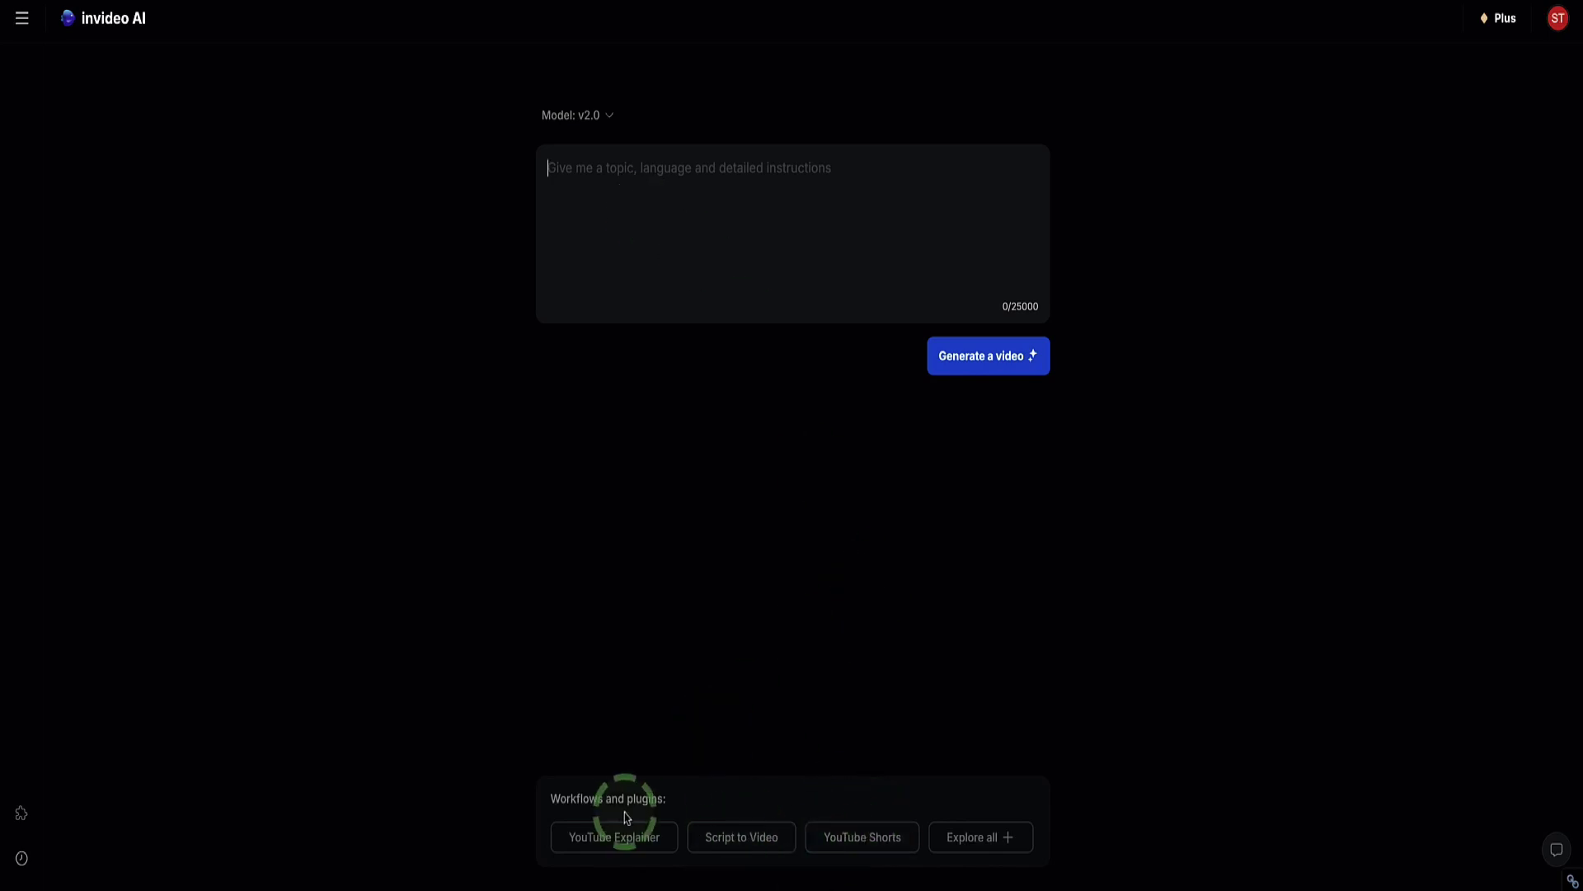
{"action": "left_click_drag", "start_coordinate": [667, 800], "coordinate": [577, 796]}
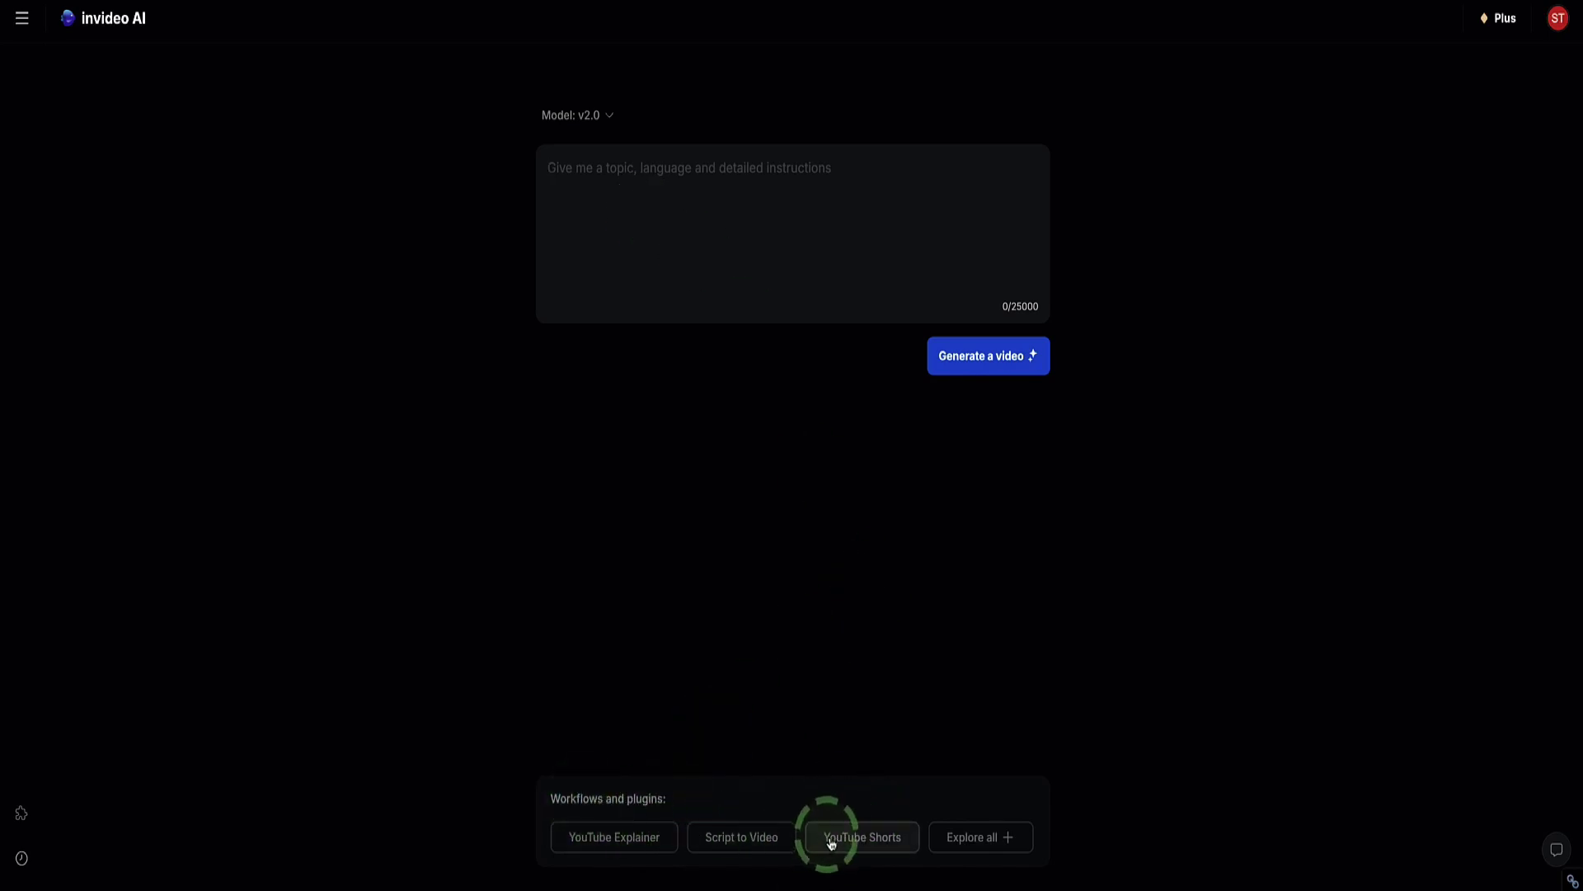
Step: Use the YouTube Shorts template, set it to fast paced, and paste the belly-fat tips topic
{"action": "left_click", "coordinate": [857, 843]}
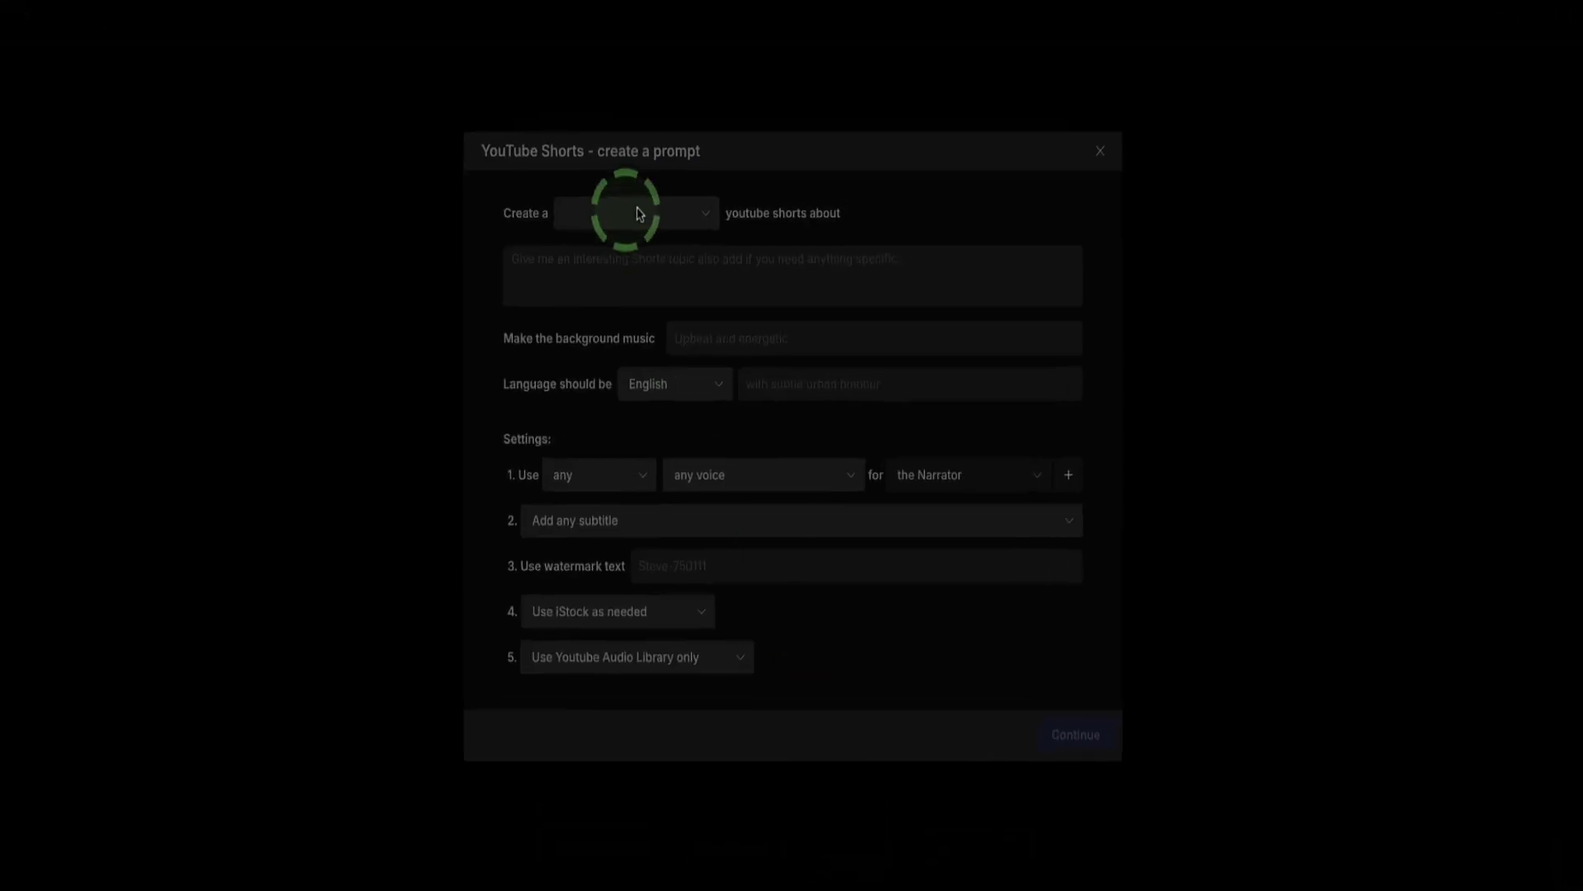
{"action": "left_click", "coordinate": [712, 231]}
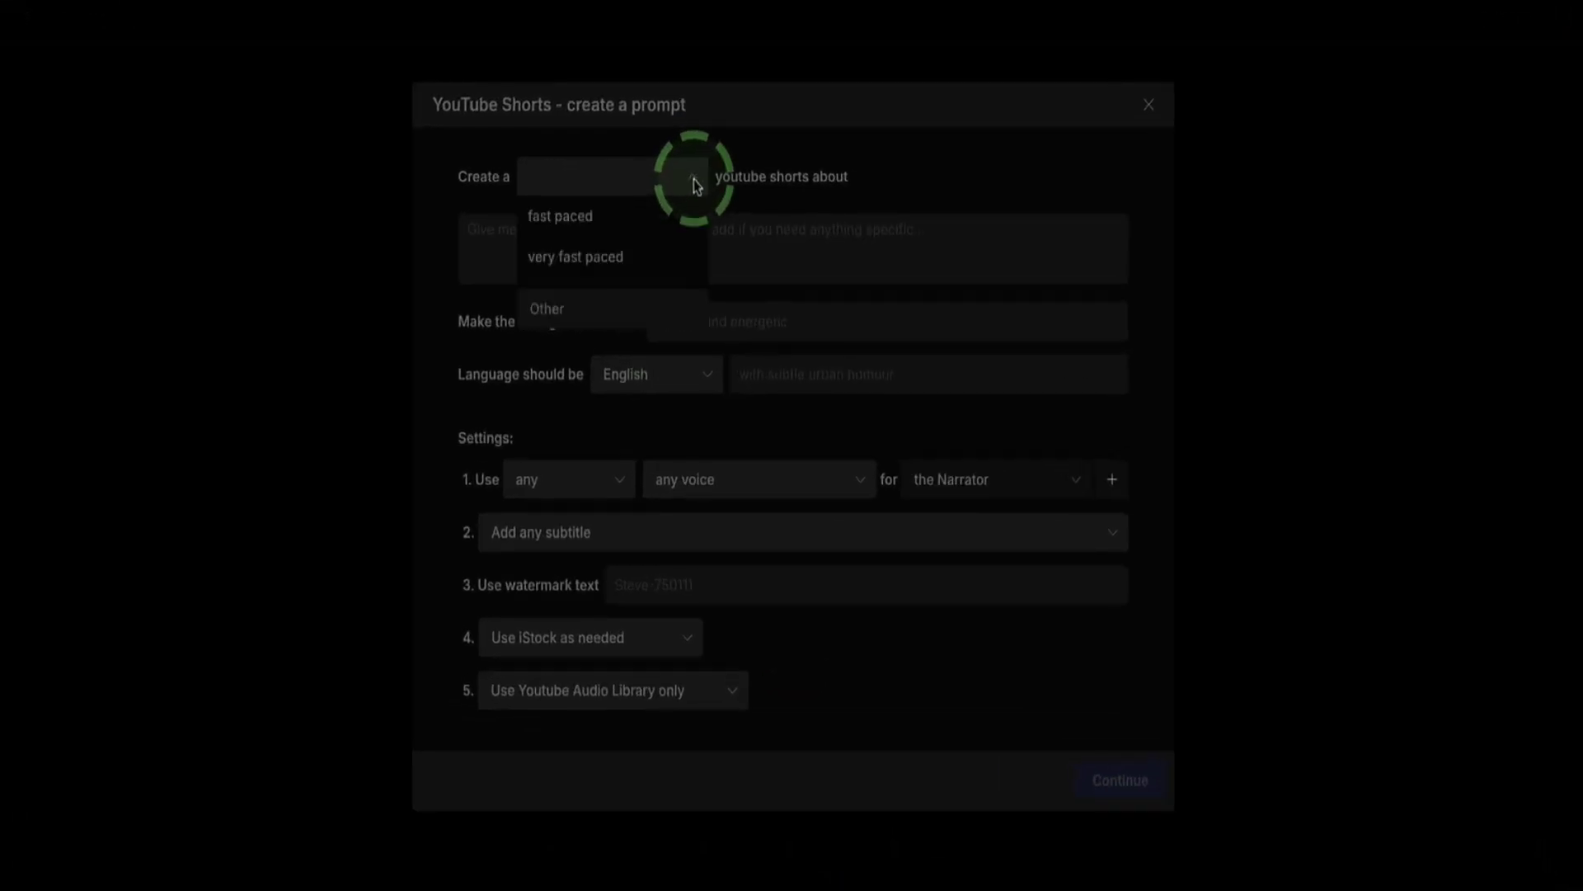
{"action": "left_click", "coordinate": [581, 229]}
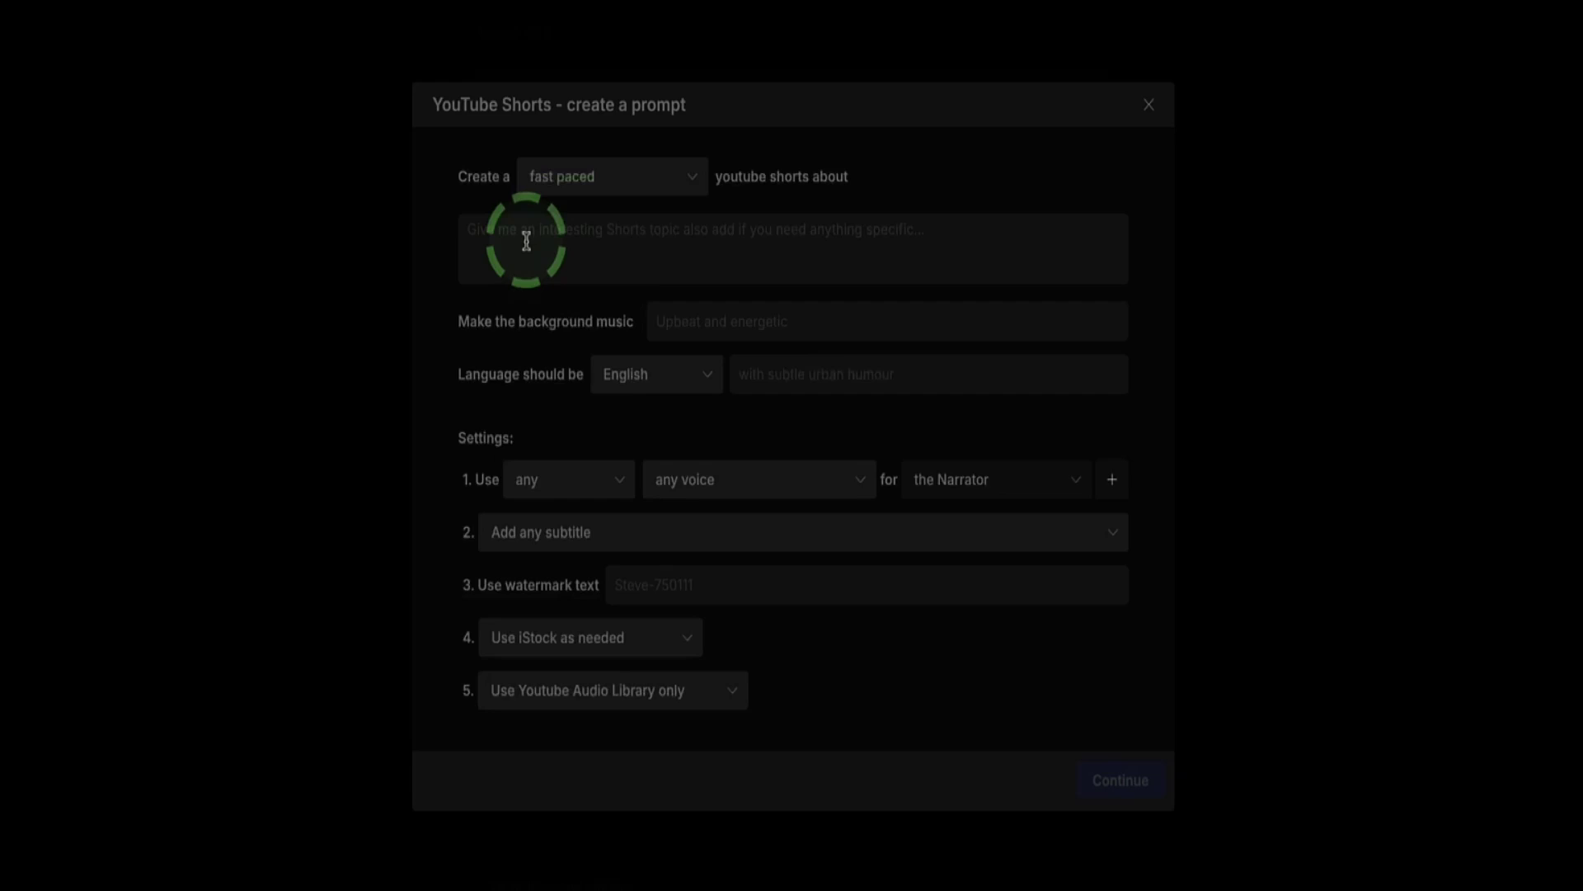
{"action": "left_click", "coordinate": [668, 249]}
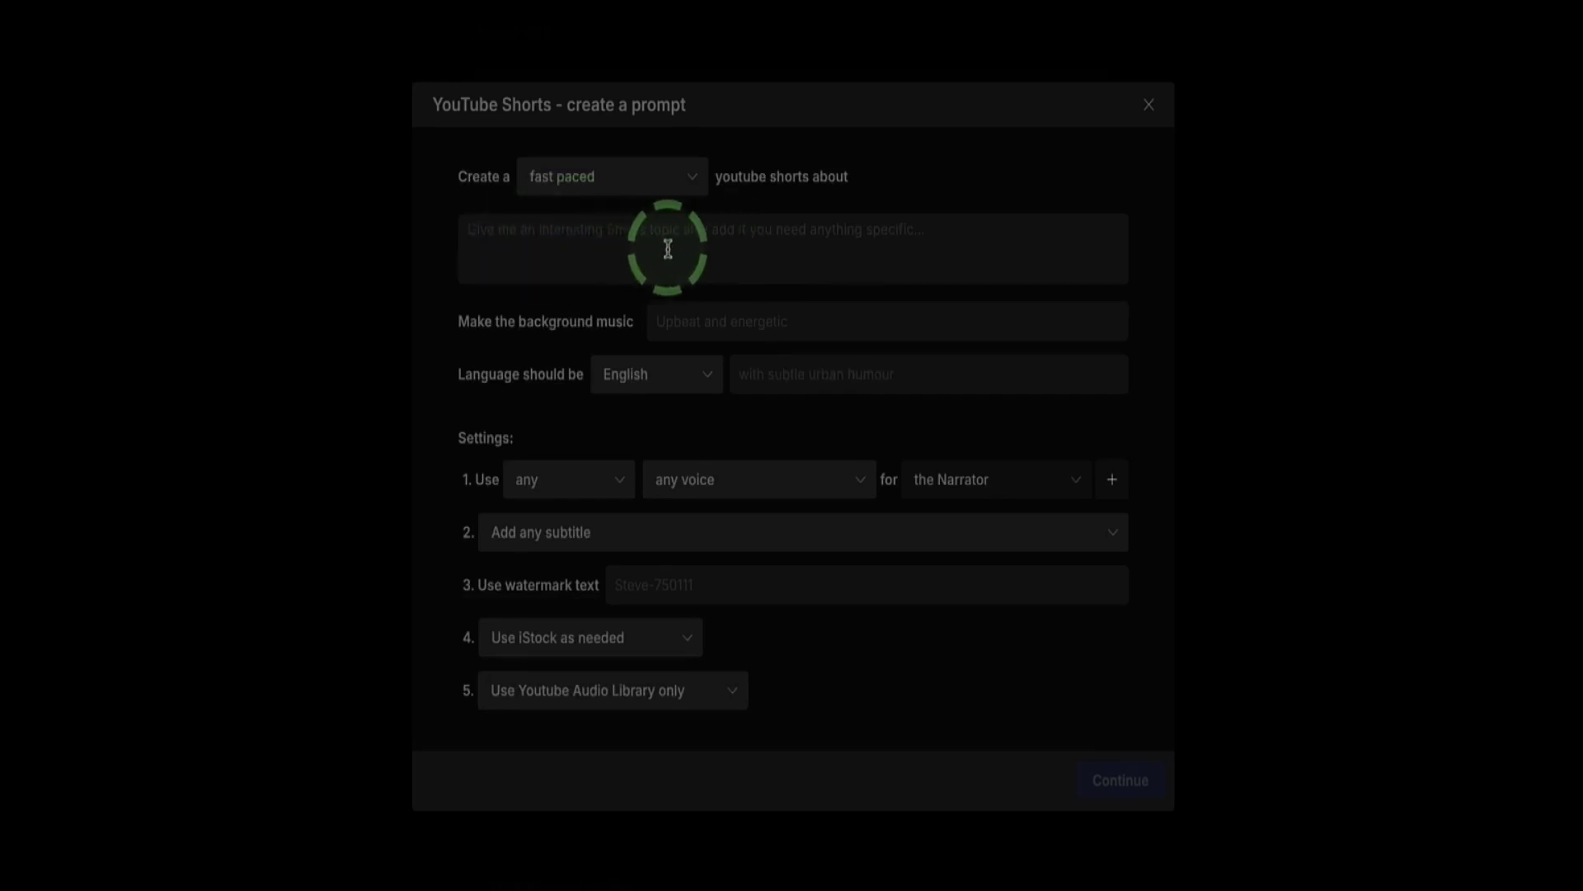
{"action": "key", "text": "ctrl+v"}
{"action": "scroll", "coordinate": [670, 243], "scroll_direction": "up", "scroll_amount": 3}
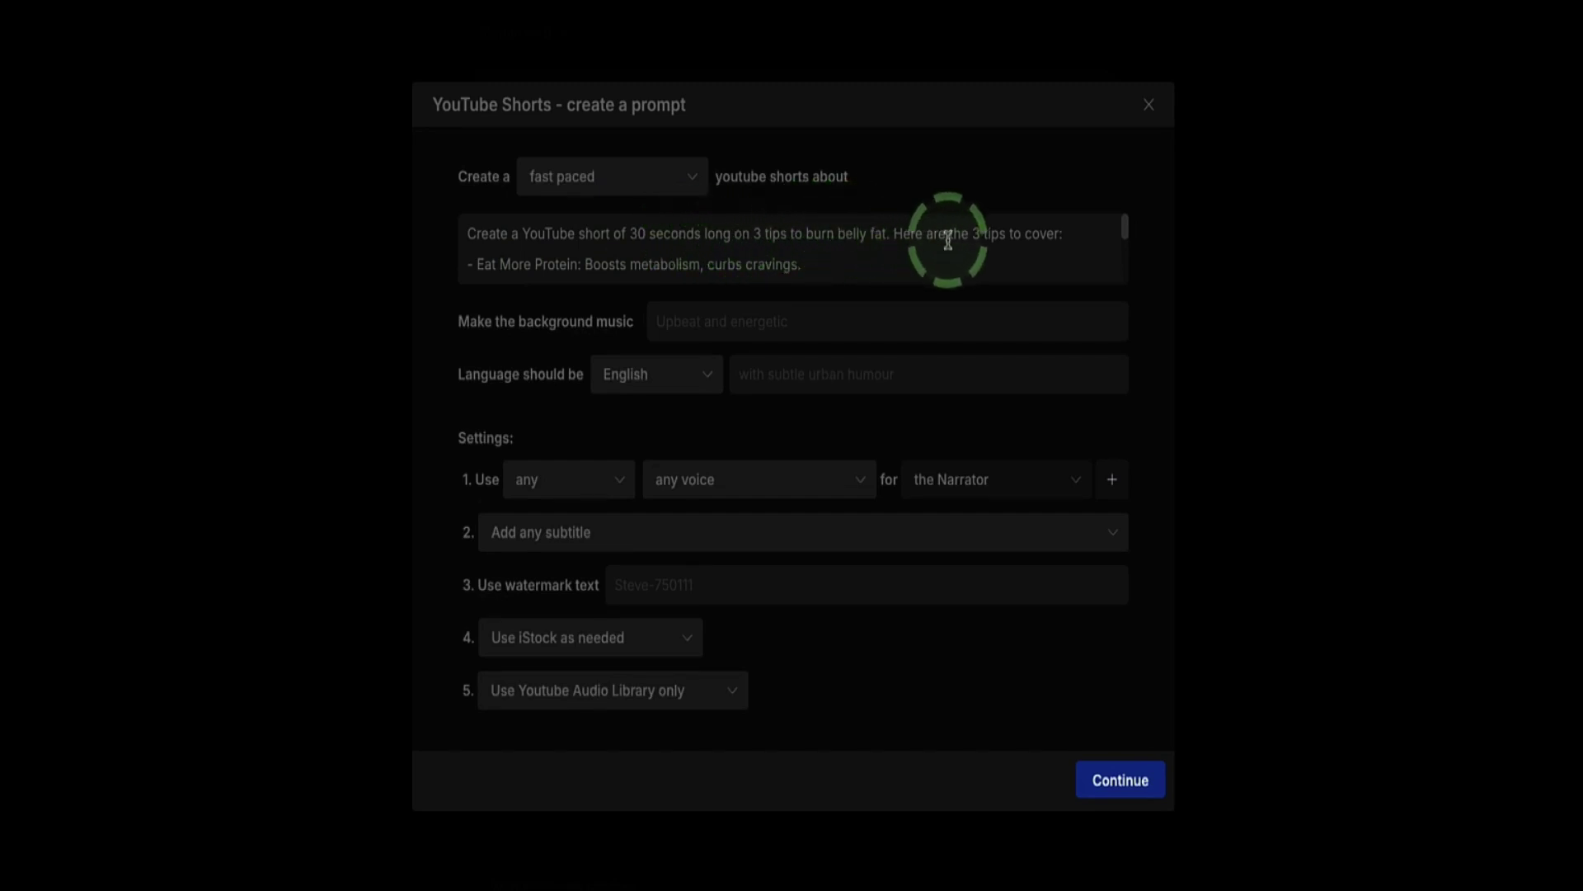
{"action": "scroll", "coordinate": [534, 242], "scroll_direction": "down", "scroll_amount": 5}
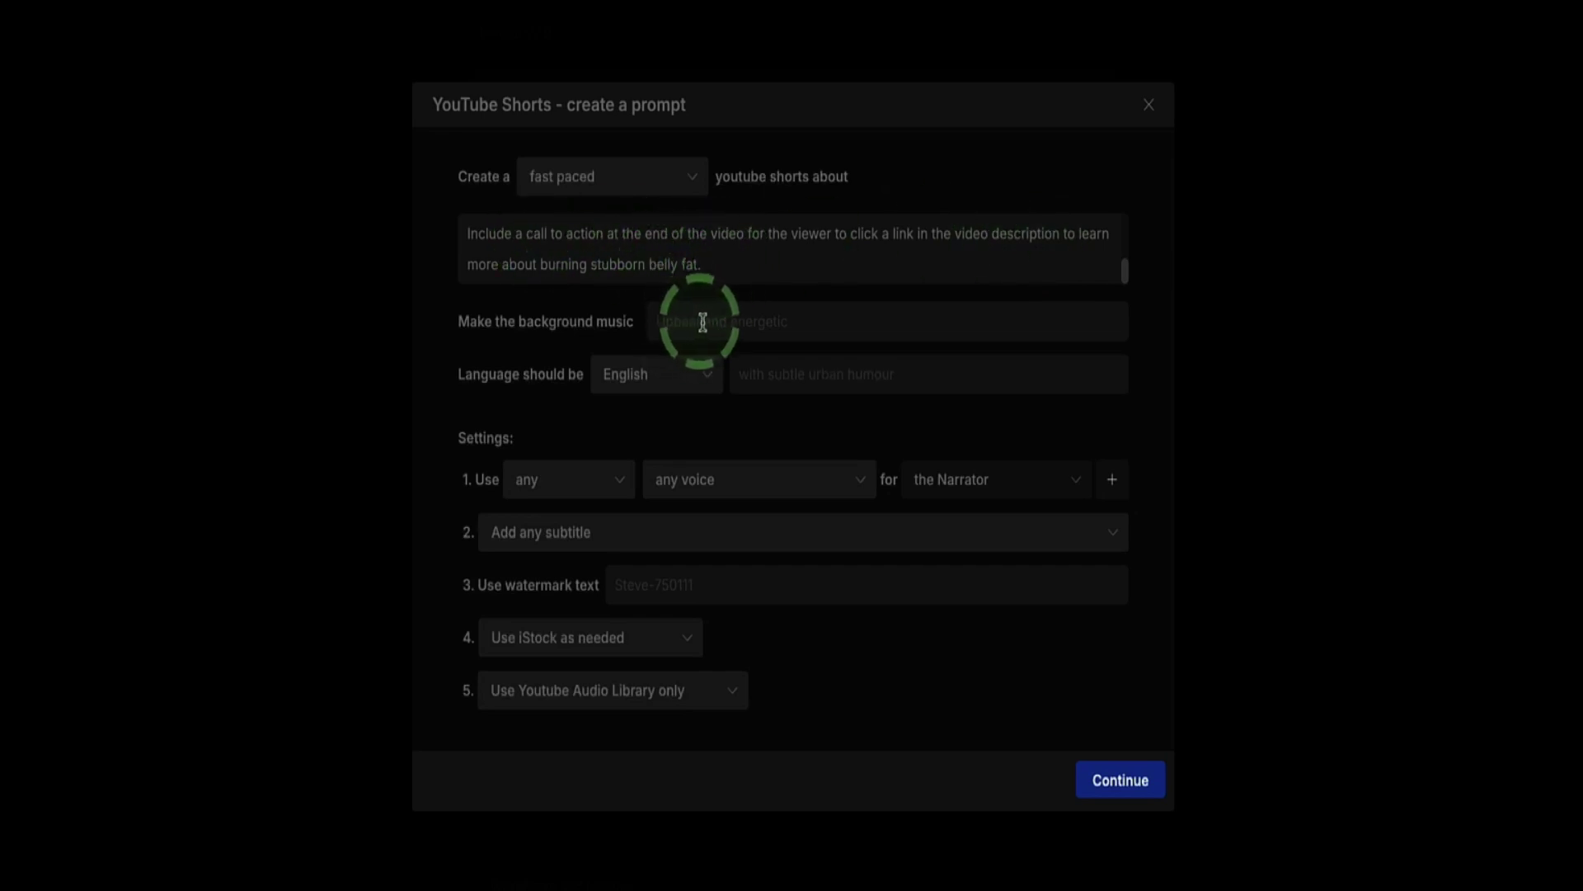
Step: Keep English as the narration language and choose Voice 2 - John as the voice
{"action": "left_click", "coordinate": [701, 378]}
{"action": "scroll", "coordinate": [655, 467], "scroll_direction": "down", "scroll_amount": 5}
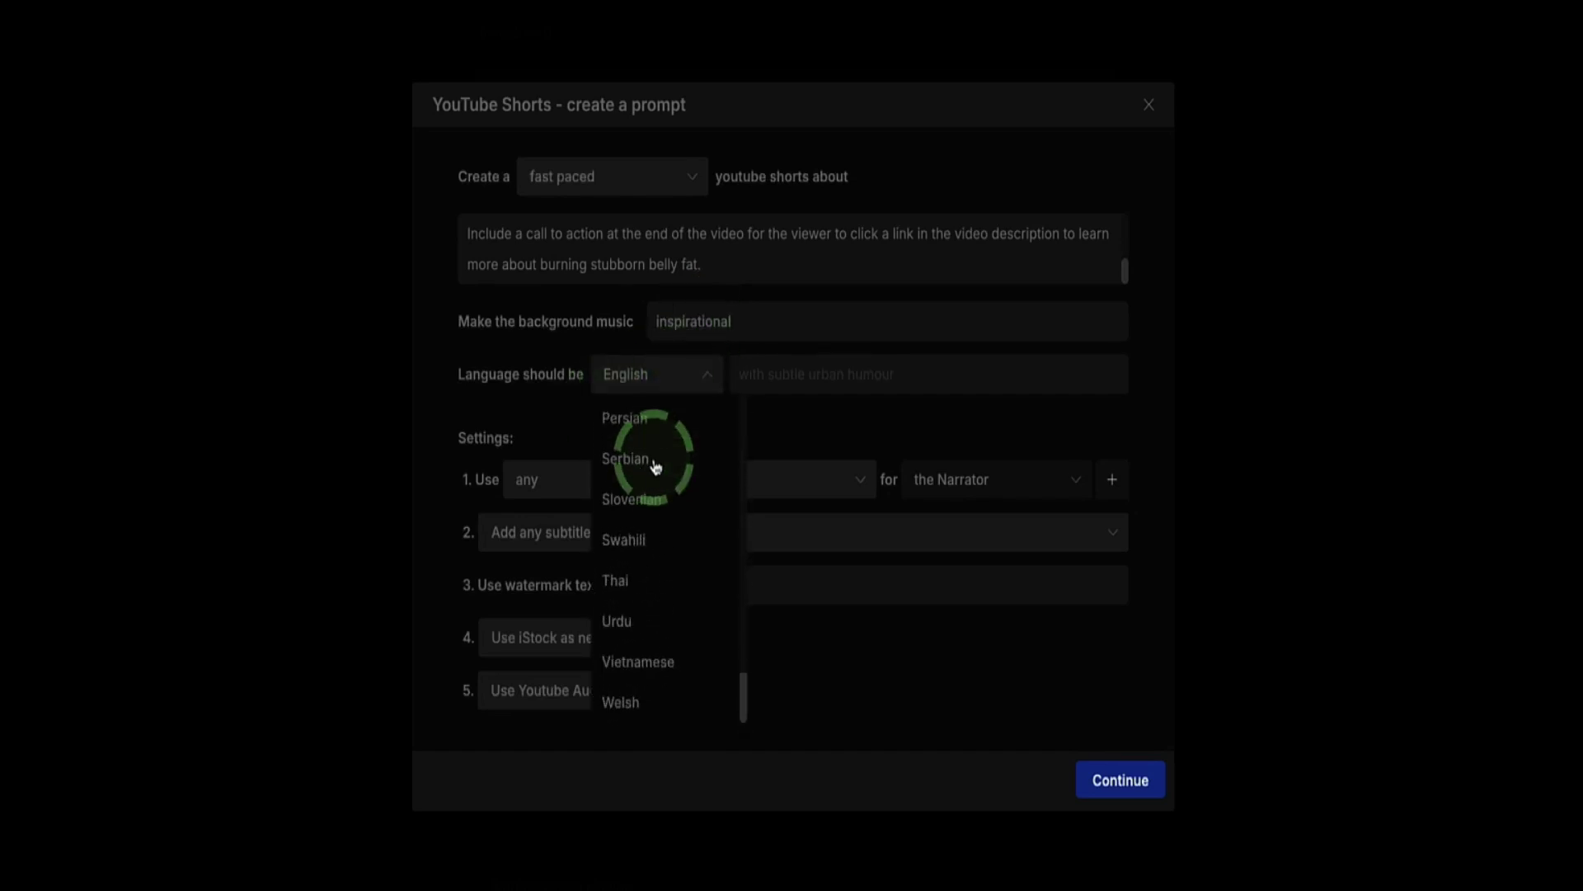
{"action": "scroll", "coordinate": [652, 458], "scroll_direction": "up", "scroll_amount": 5}
{"action": "left_click", "coordinate": [635, 419]}
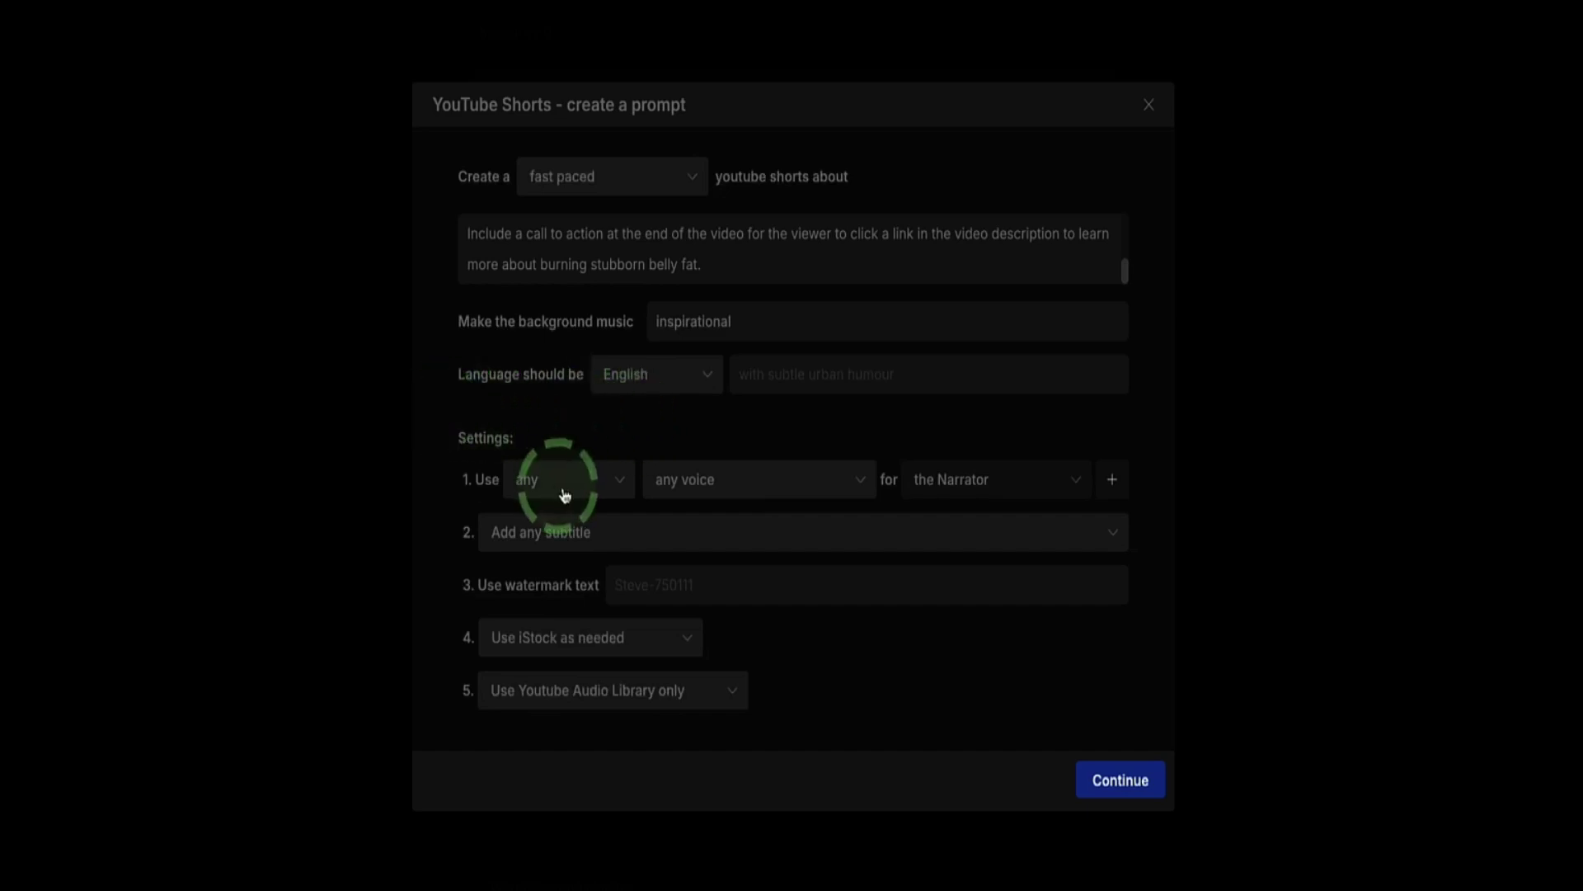
{"action": "left_click", "coordinate": [682, 490]}
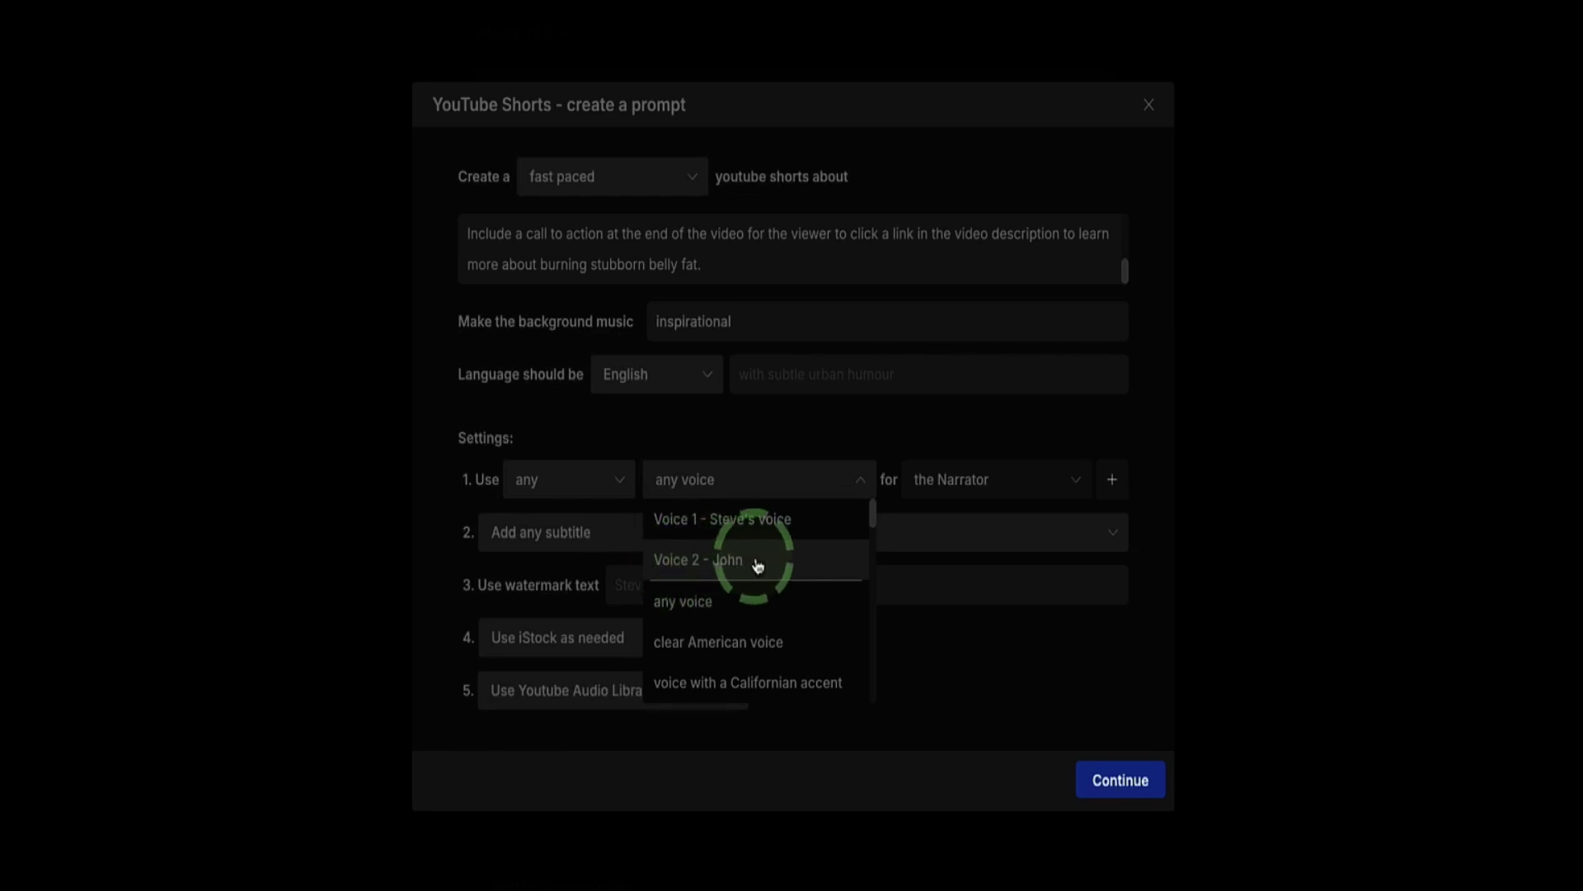
{"action": "left_click", "coordinate": [705, 567]}
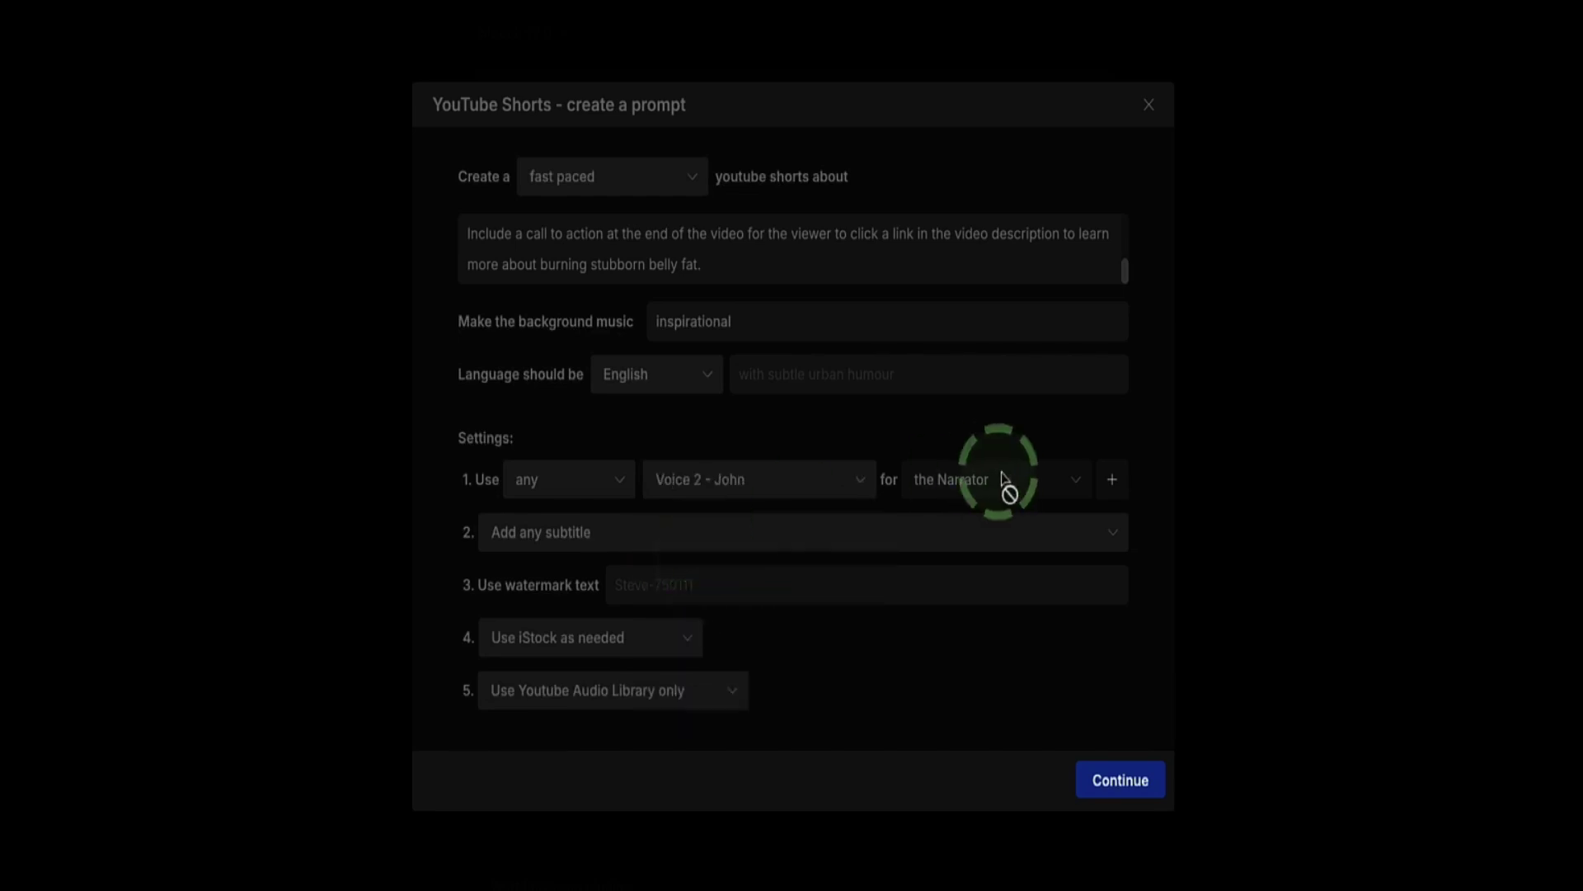
Step: Leave the subtitle and background audio options unchanged and confirm the Shorts settings
{"action": "left_click", "coordinate": [614, 533]}
{"action": "left_click", "coordinate": [608, 539]}
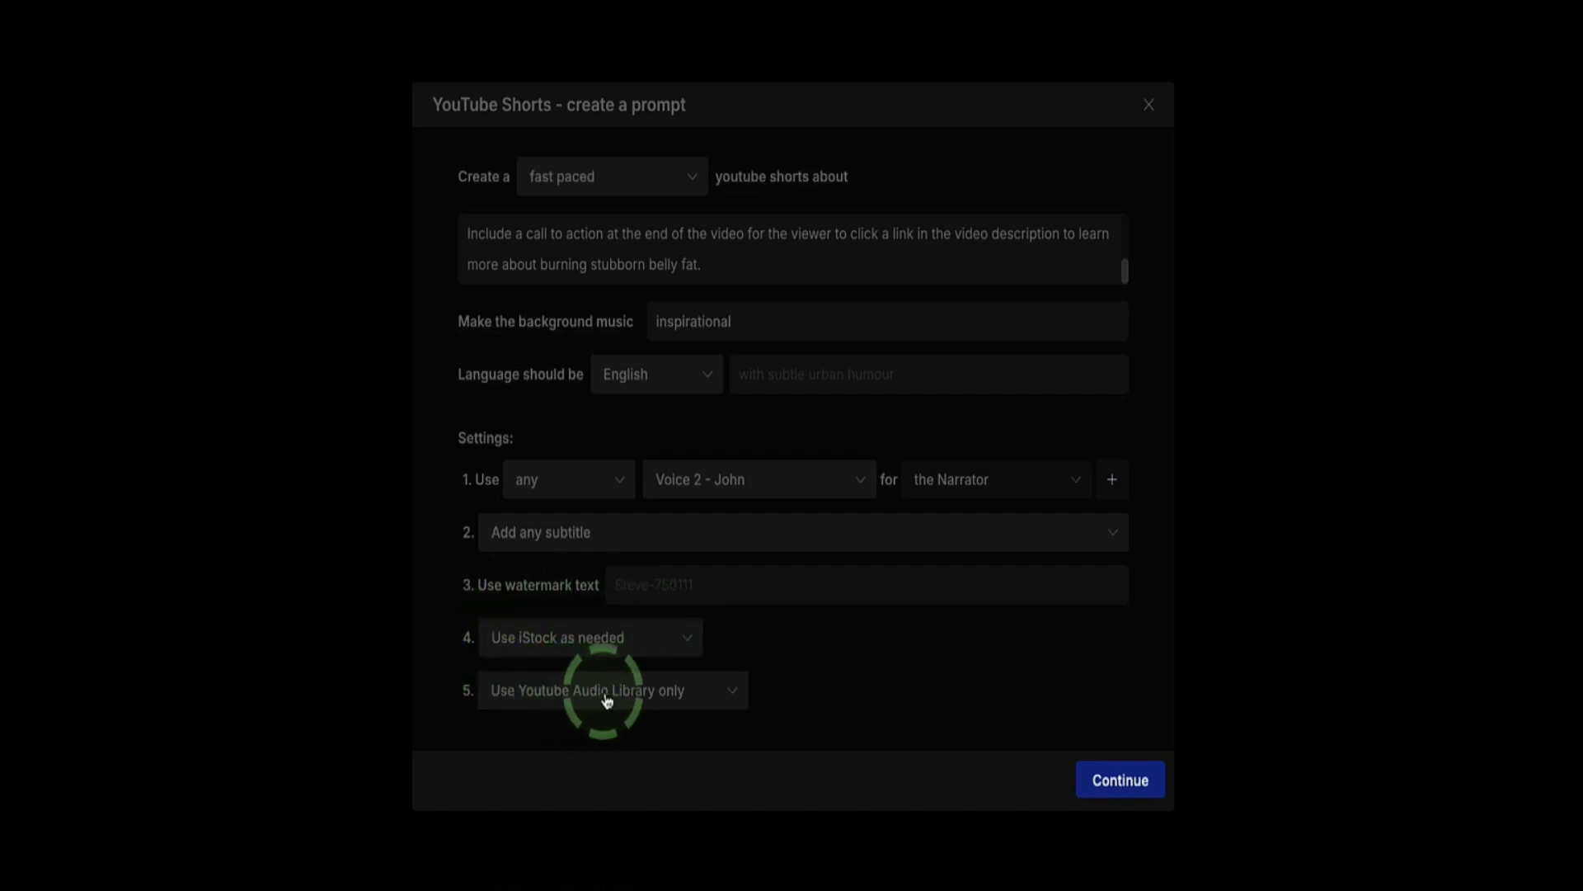
{"action": "left_click", "coordinate": [696, 697]}
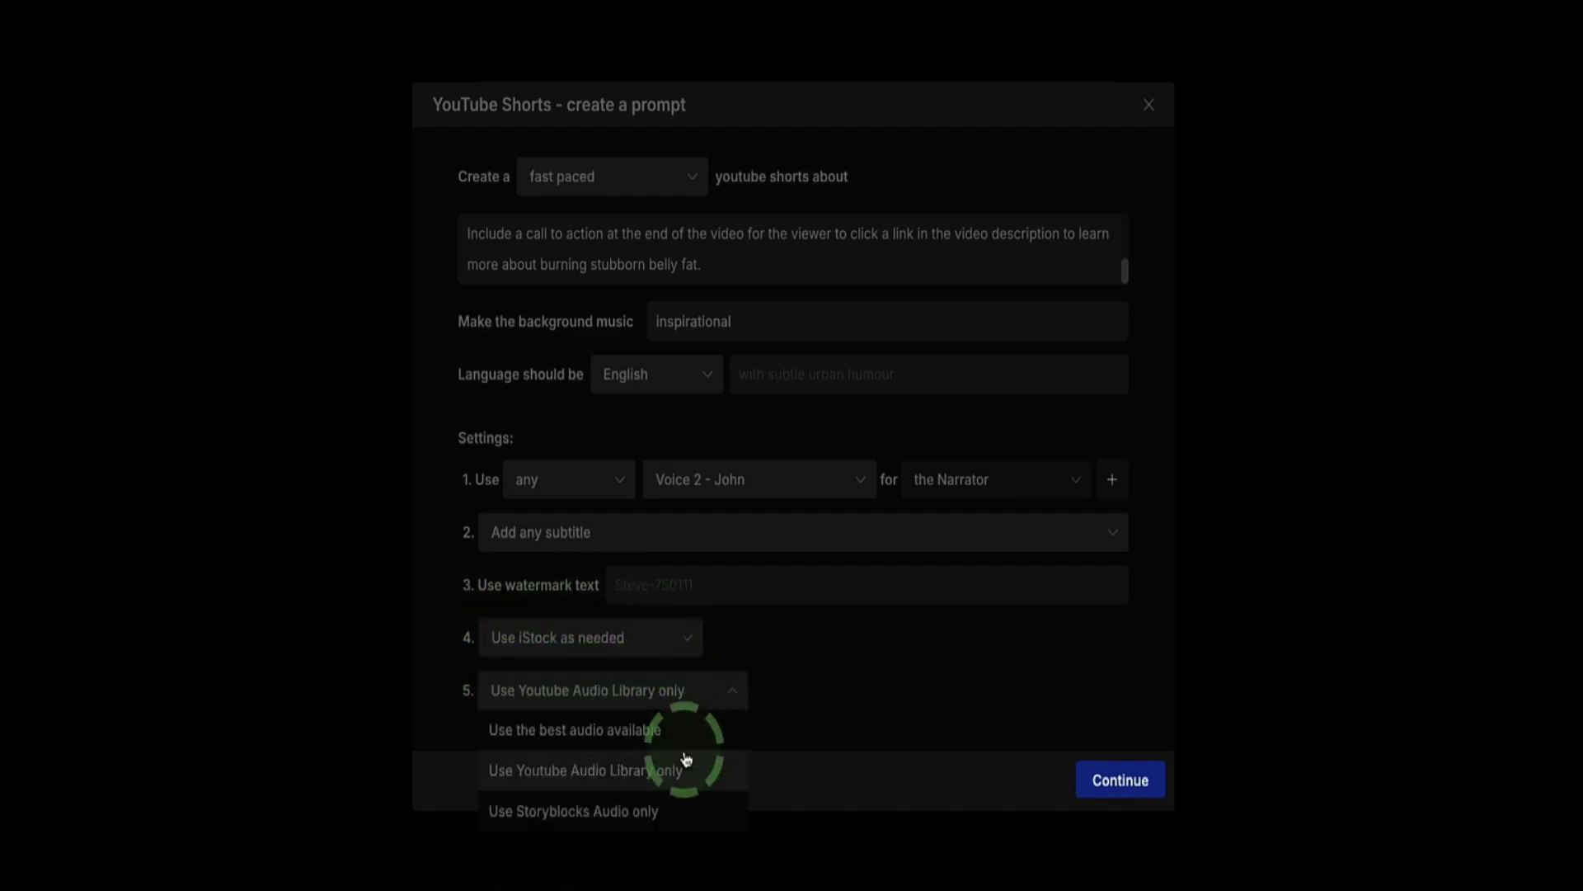
{"action": "left_click", "coordinate": [715, 697]}
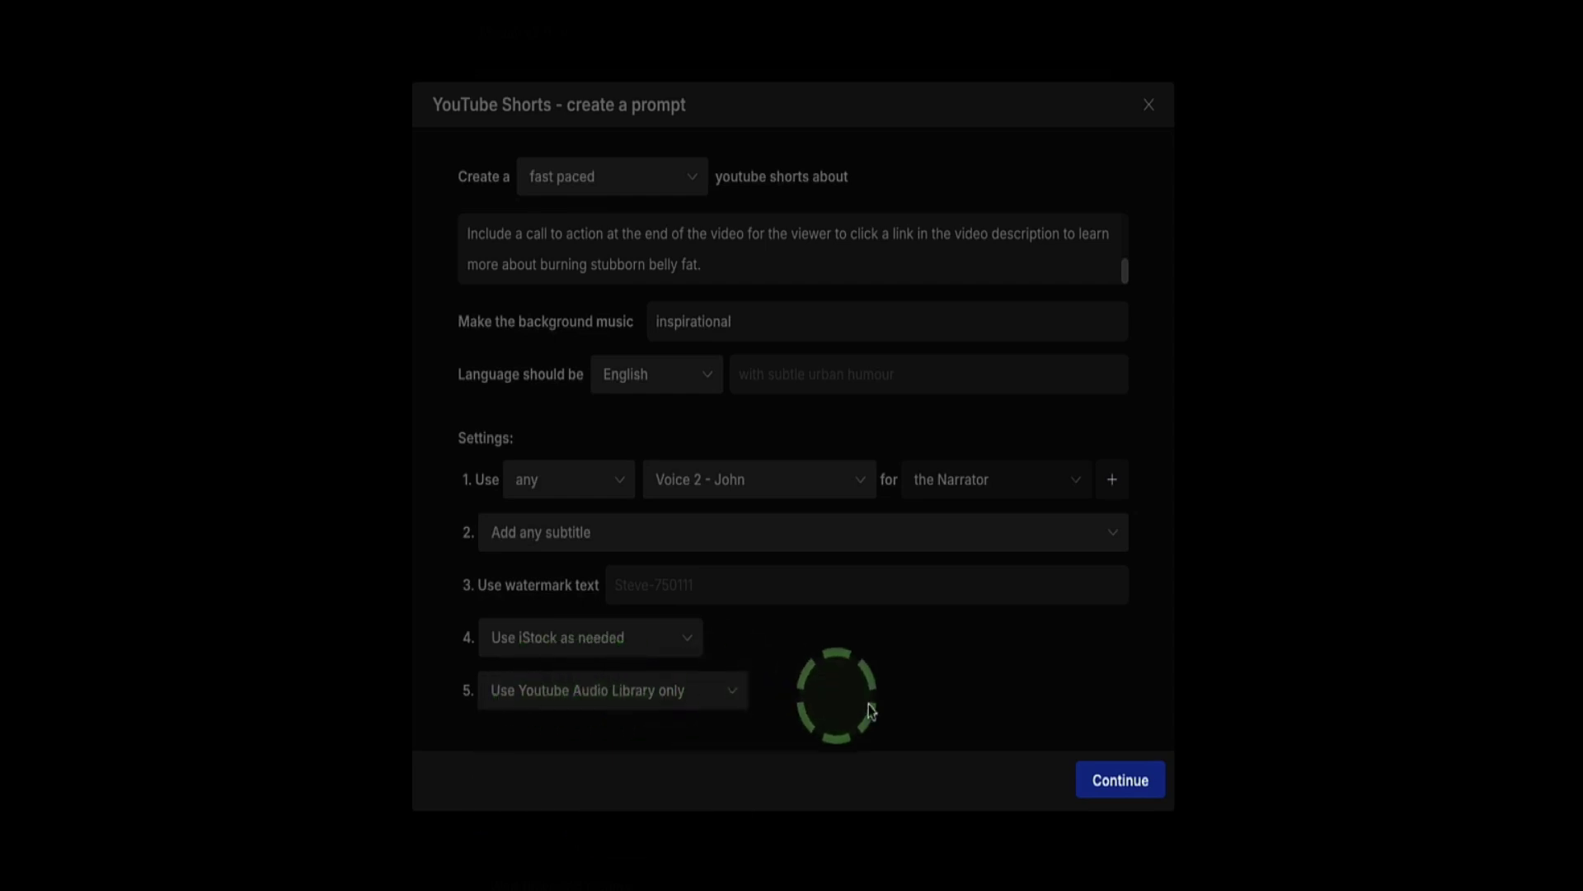
{"action": "left_click", "coordinate": [1120, 779]}
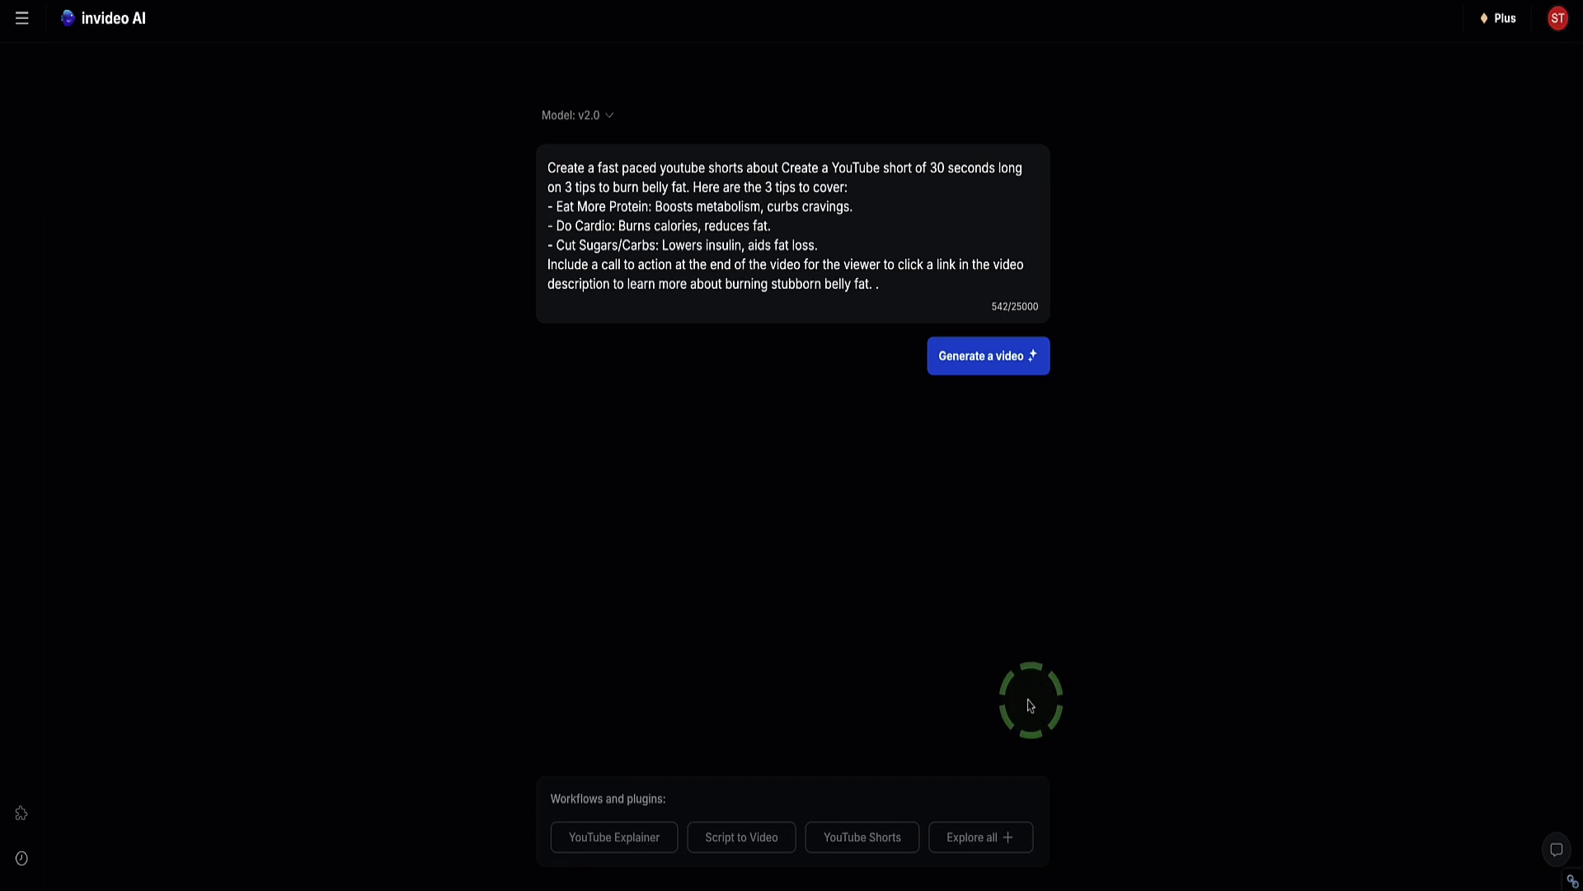
Step: Check the composed prompt's settings lines, then generate the video from it
{"action": "scroll", "coordinate": [758, 273], "scroll_direction": "down", "scroll_amount": 2}
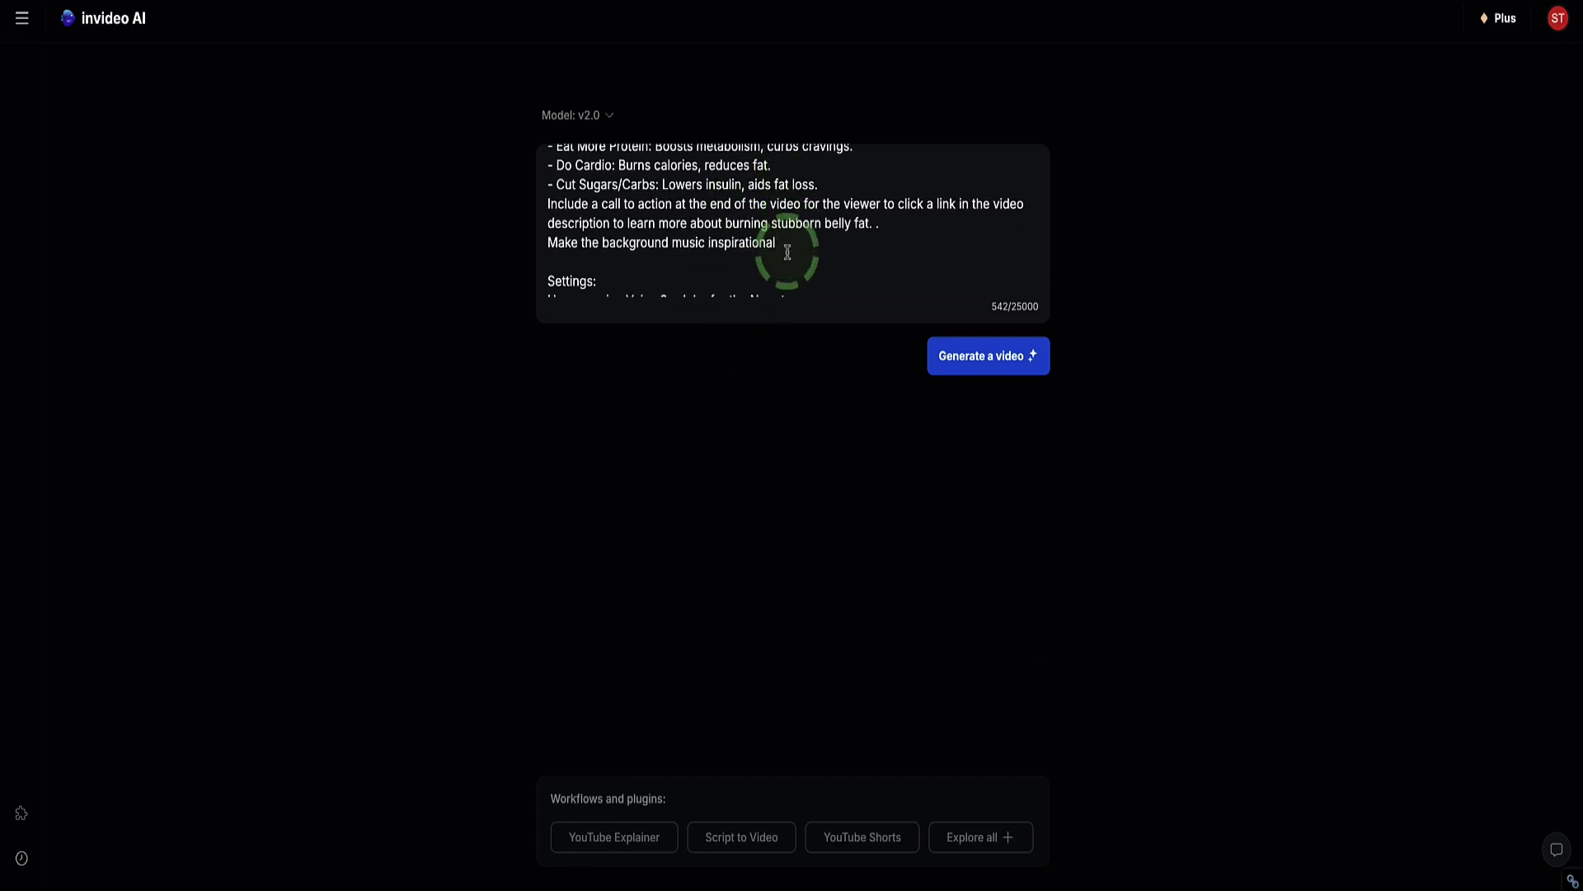
{"action": "left_click", "coordinate": [956, 350]}
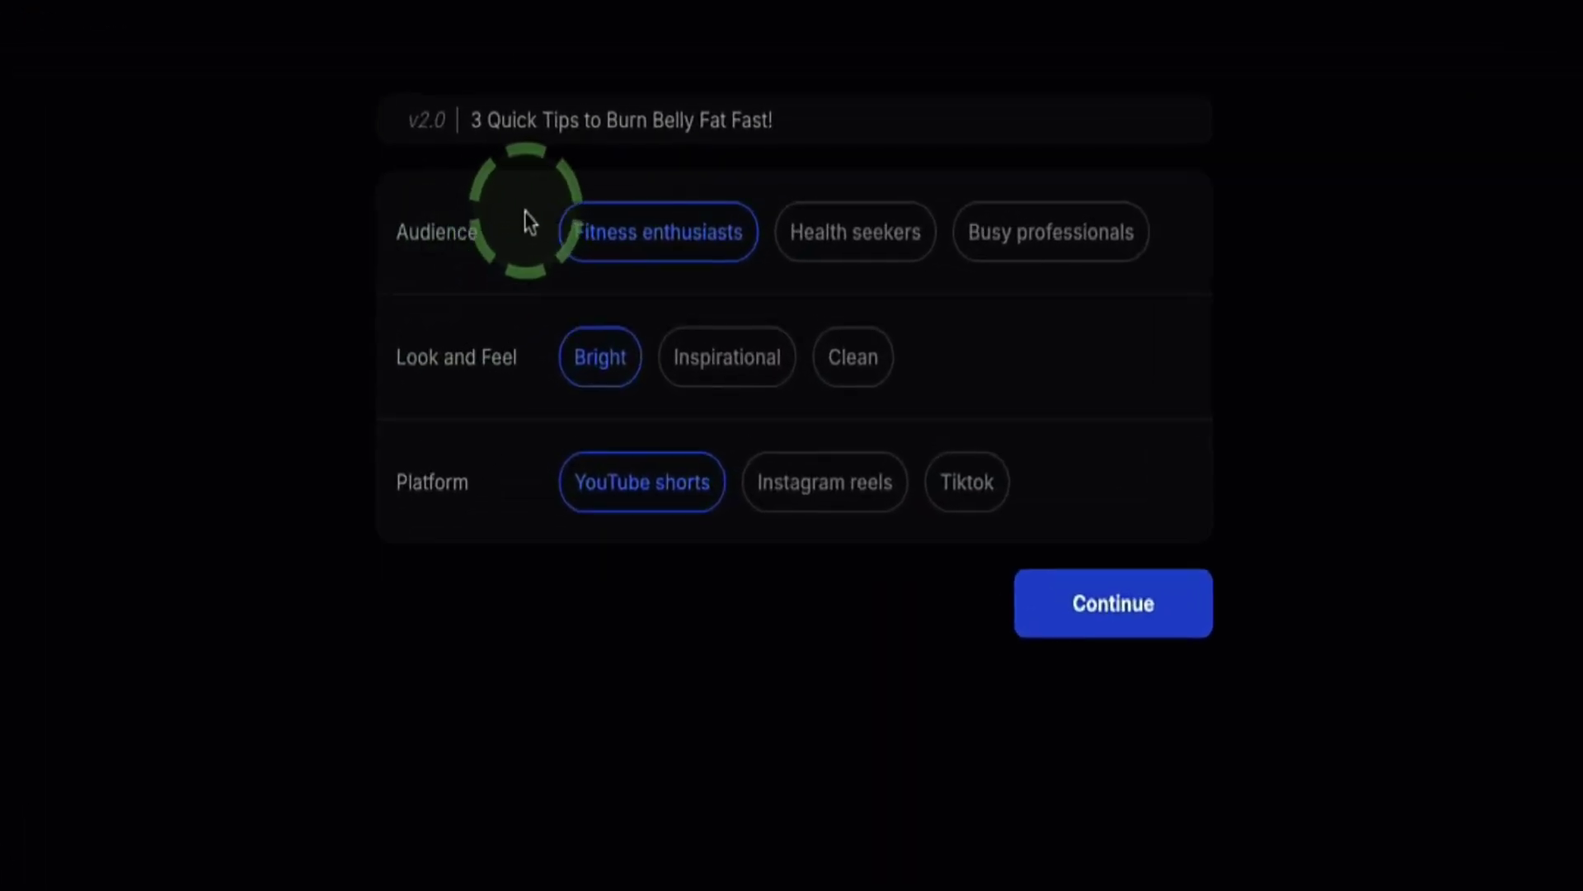
Step: Target Health seekers with an Inspirational look on YouTube shorts and generate the Short
{"action": "double_click", "coordinate": [484, 244]}
{"action": "left_click", "coordinate": [459, 247]}
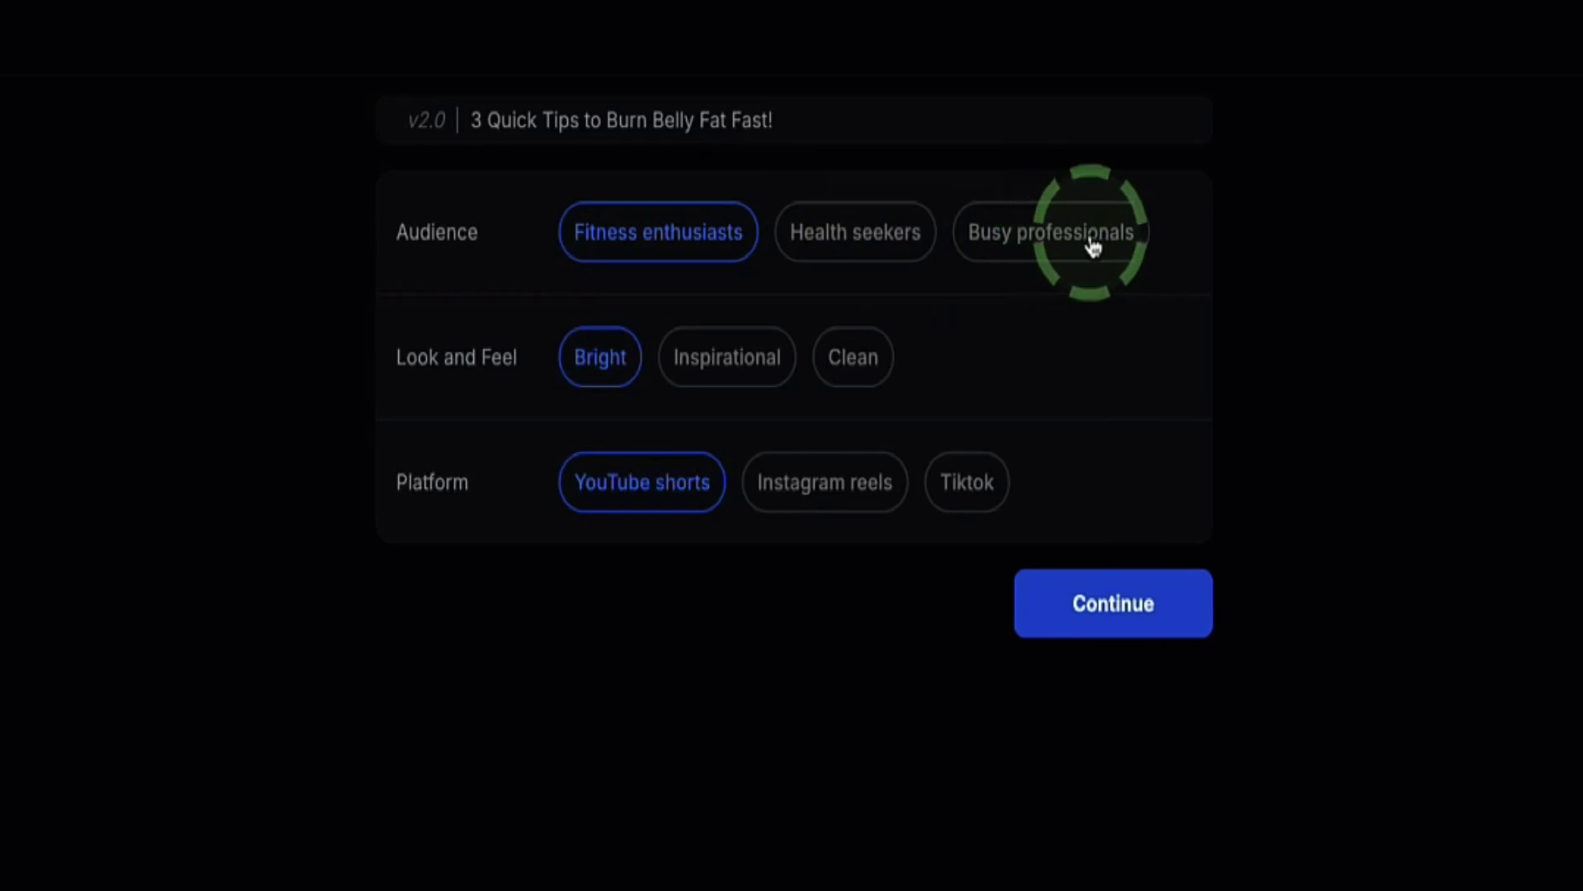
{"action": "left_click", "coordinate": [866, 243]}
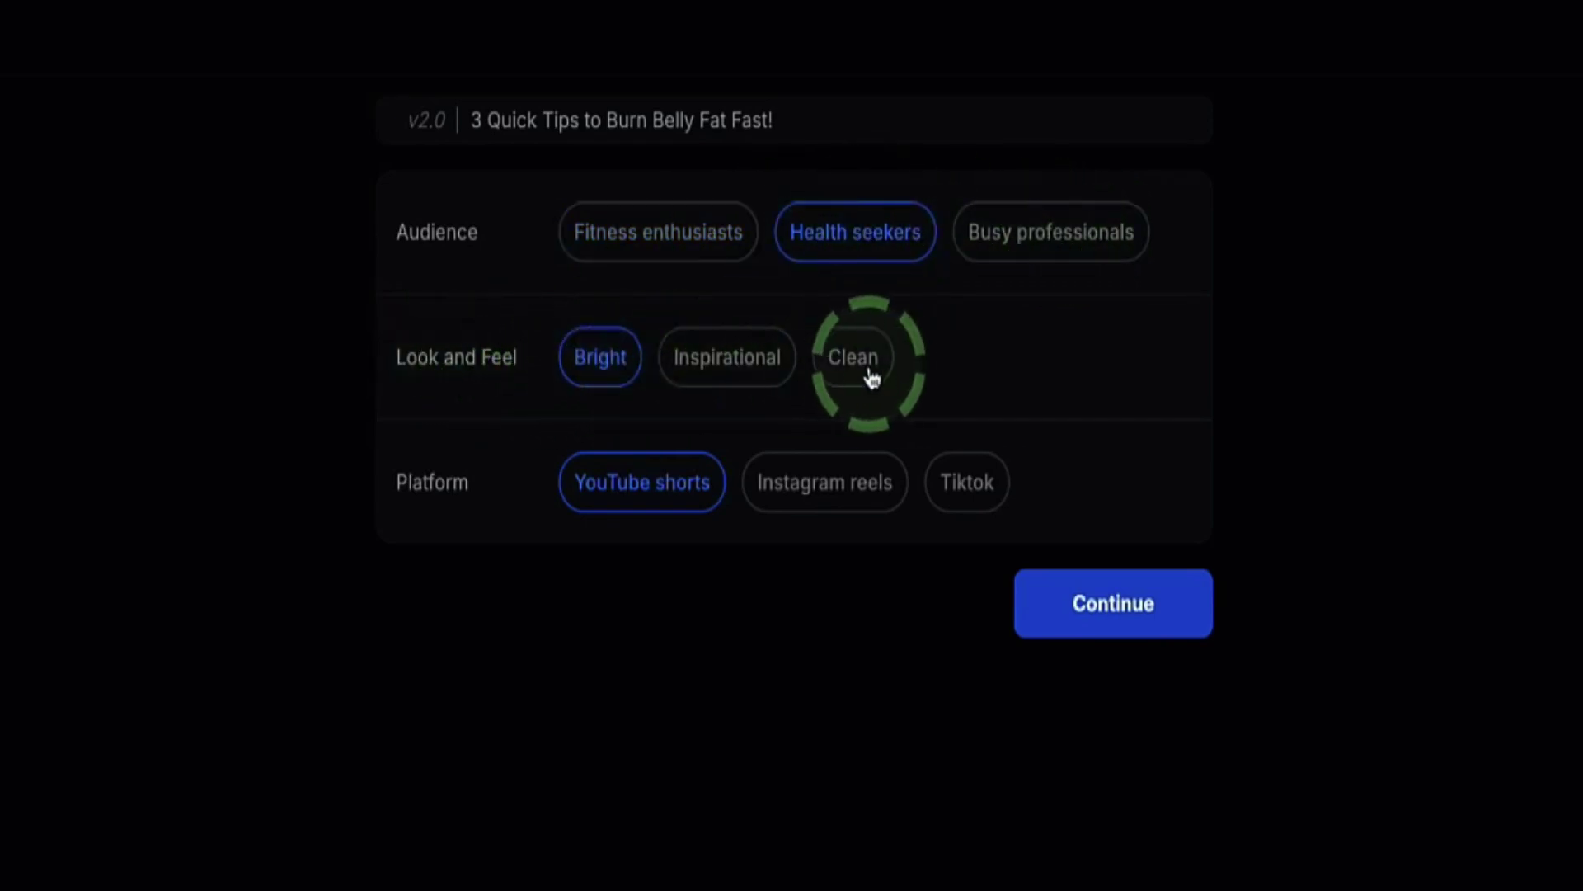
{"action": "left_click", "coordinate": [764, 380]}
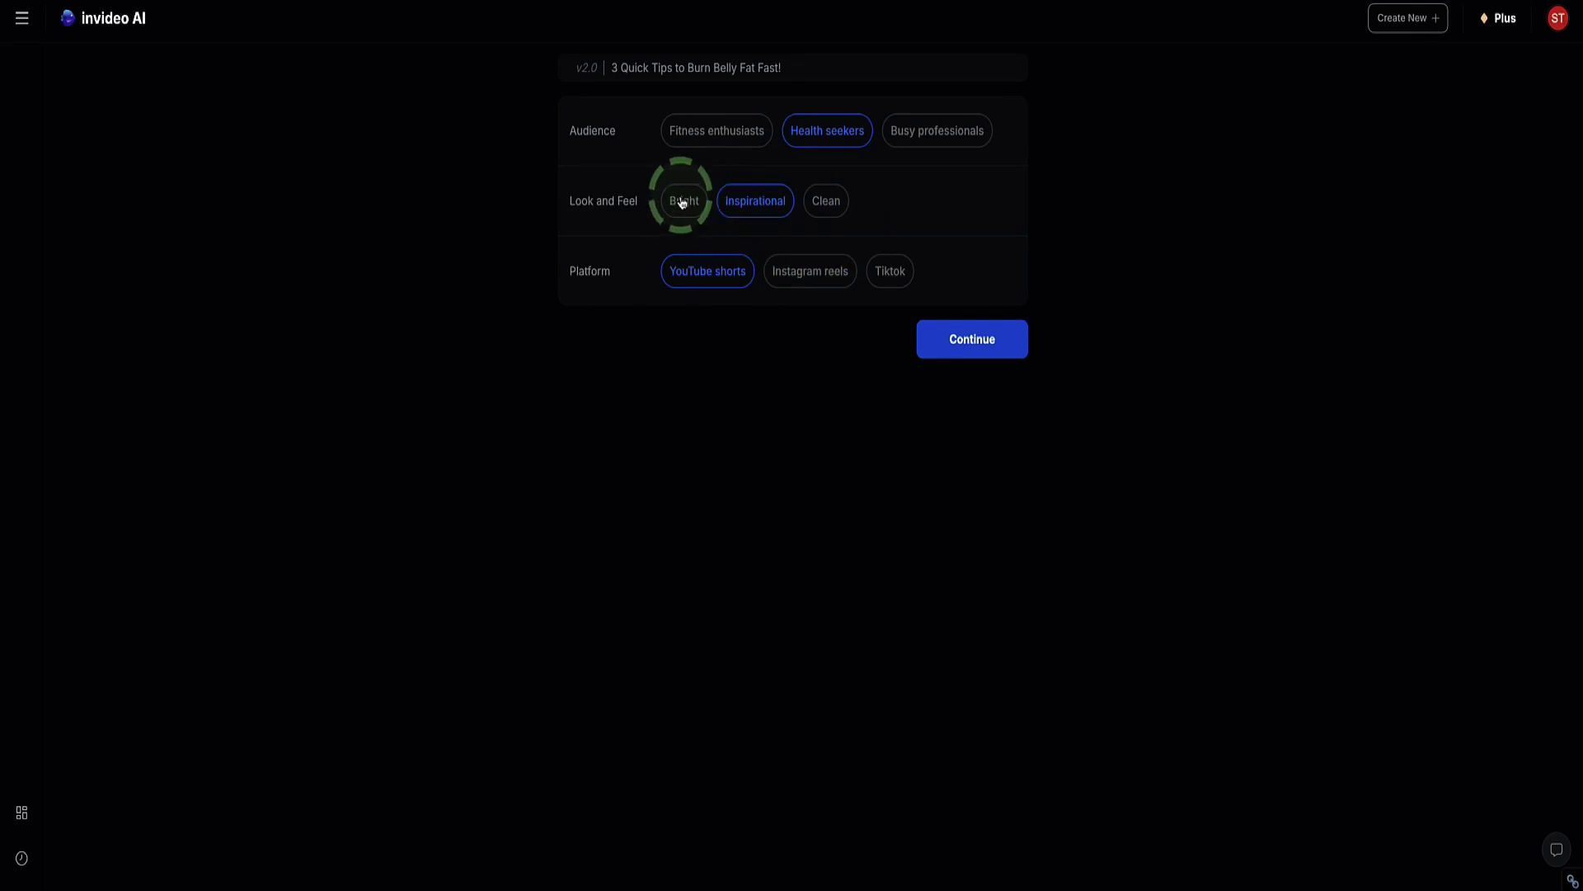
{"action": "left_click", "coordinate": [984, 342]}
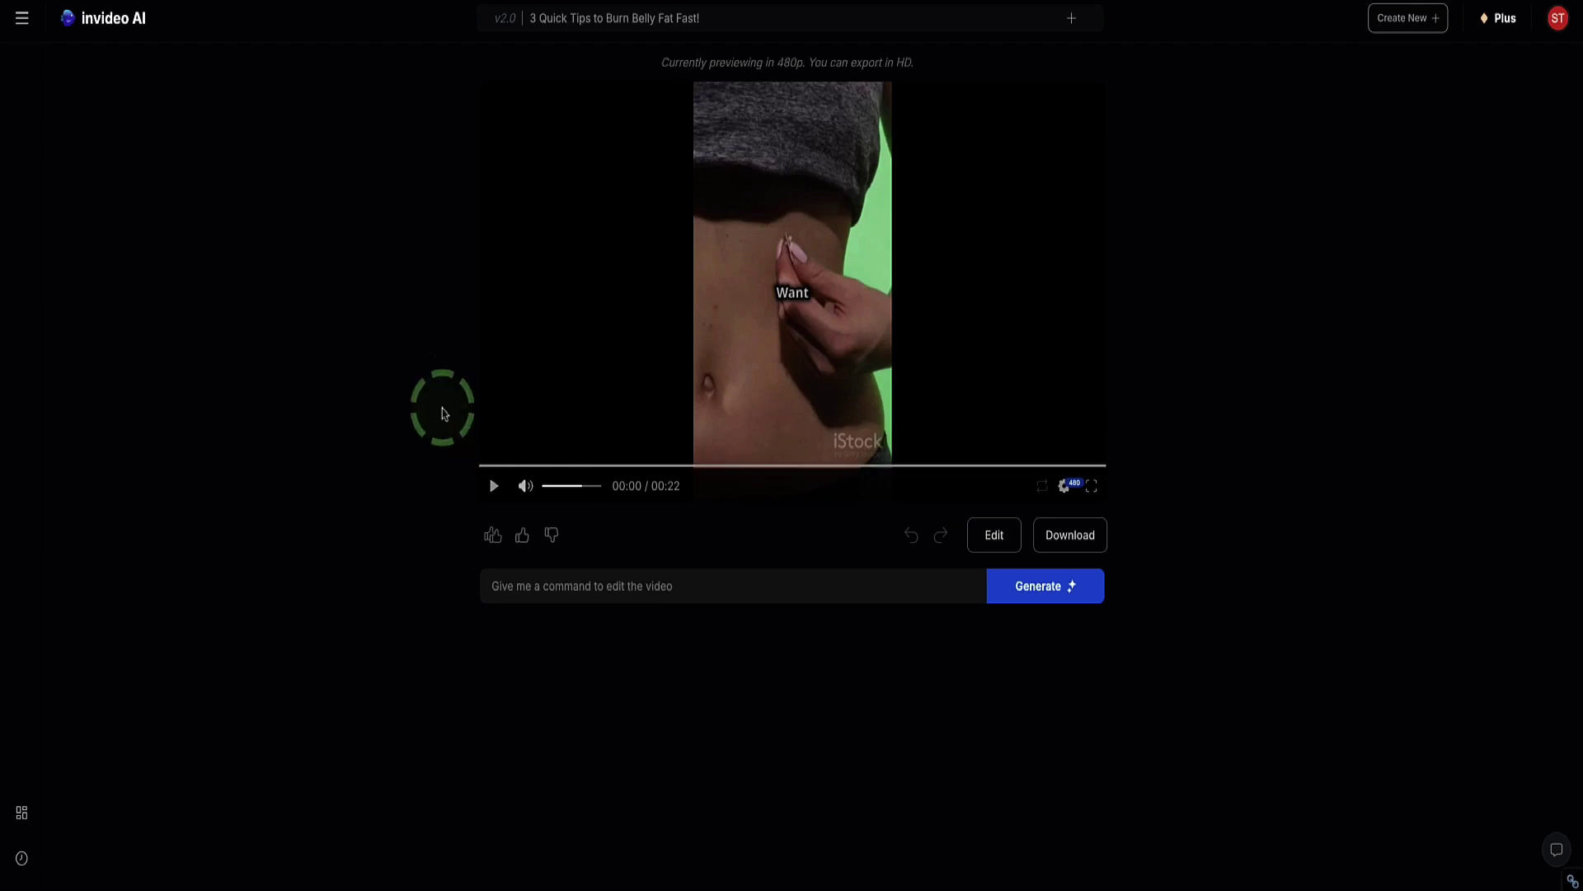
Step: Play the 22-second belly-fat Short preview to the end, then bring up suggested edit commands
{"action": "left_click", "coordinate": [495, 487]}
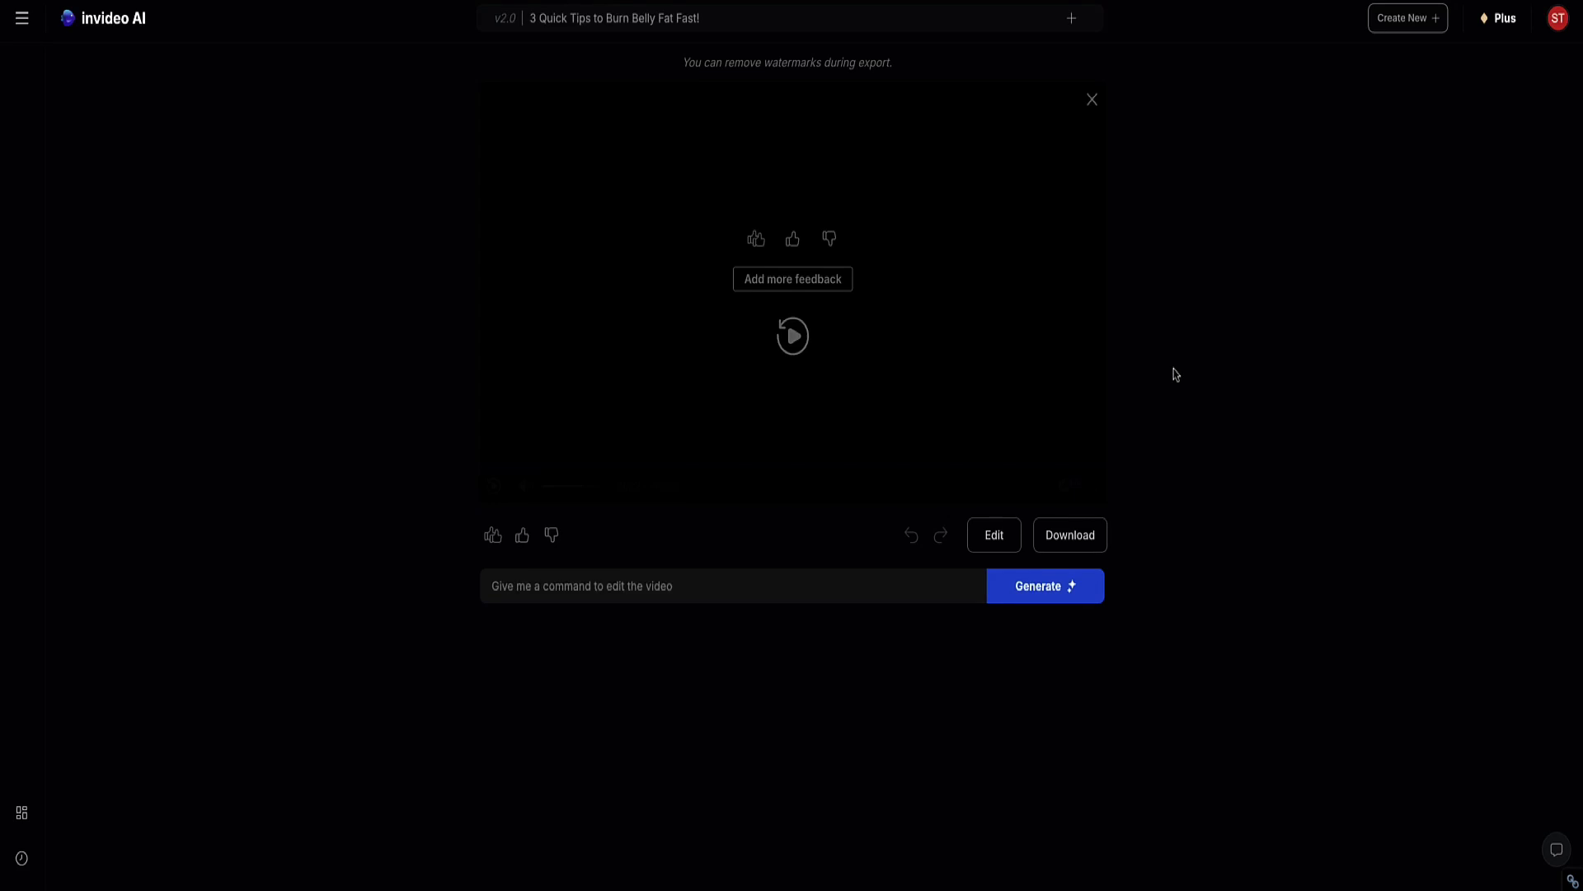
{"action": "left_click", "coordinate": [1122, 355]}
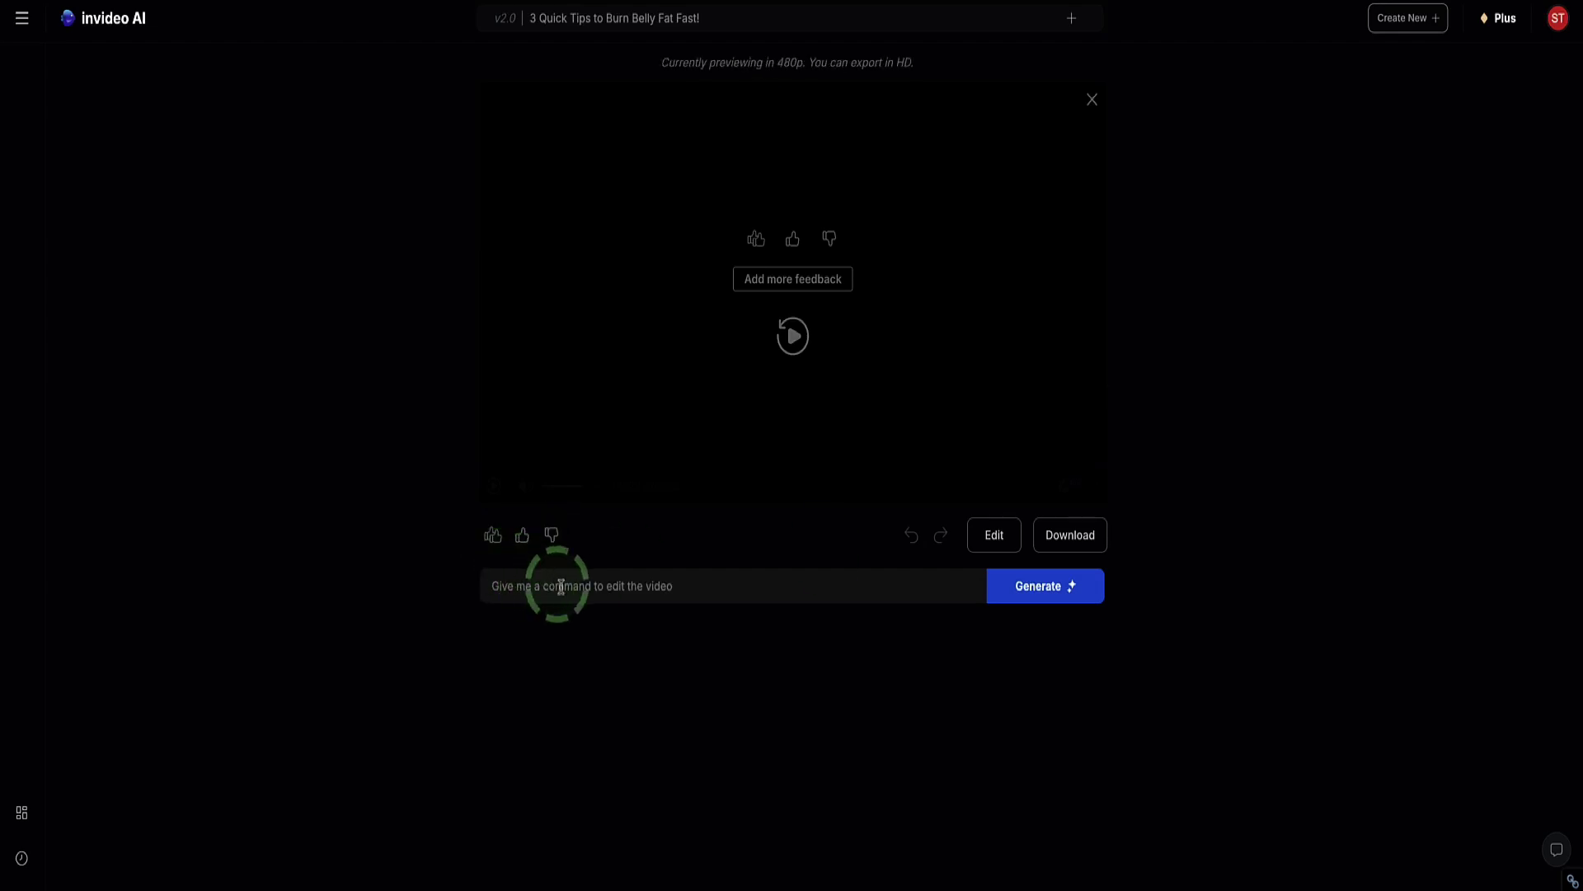
{"action": "left_click", "coordinate": [651, 589]}
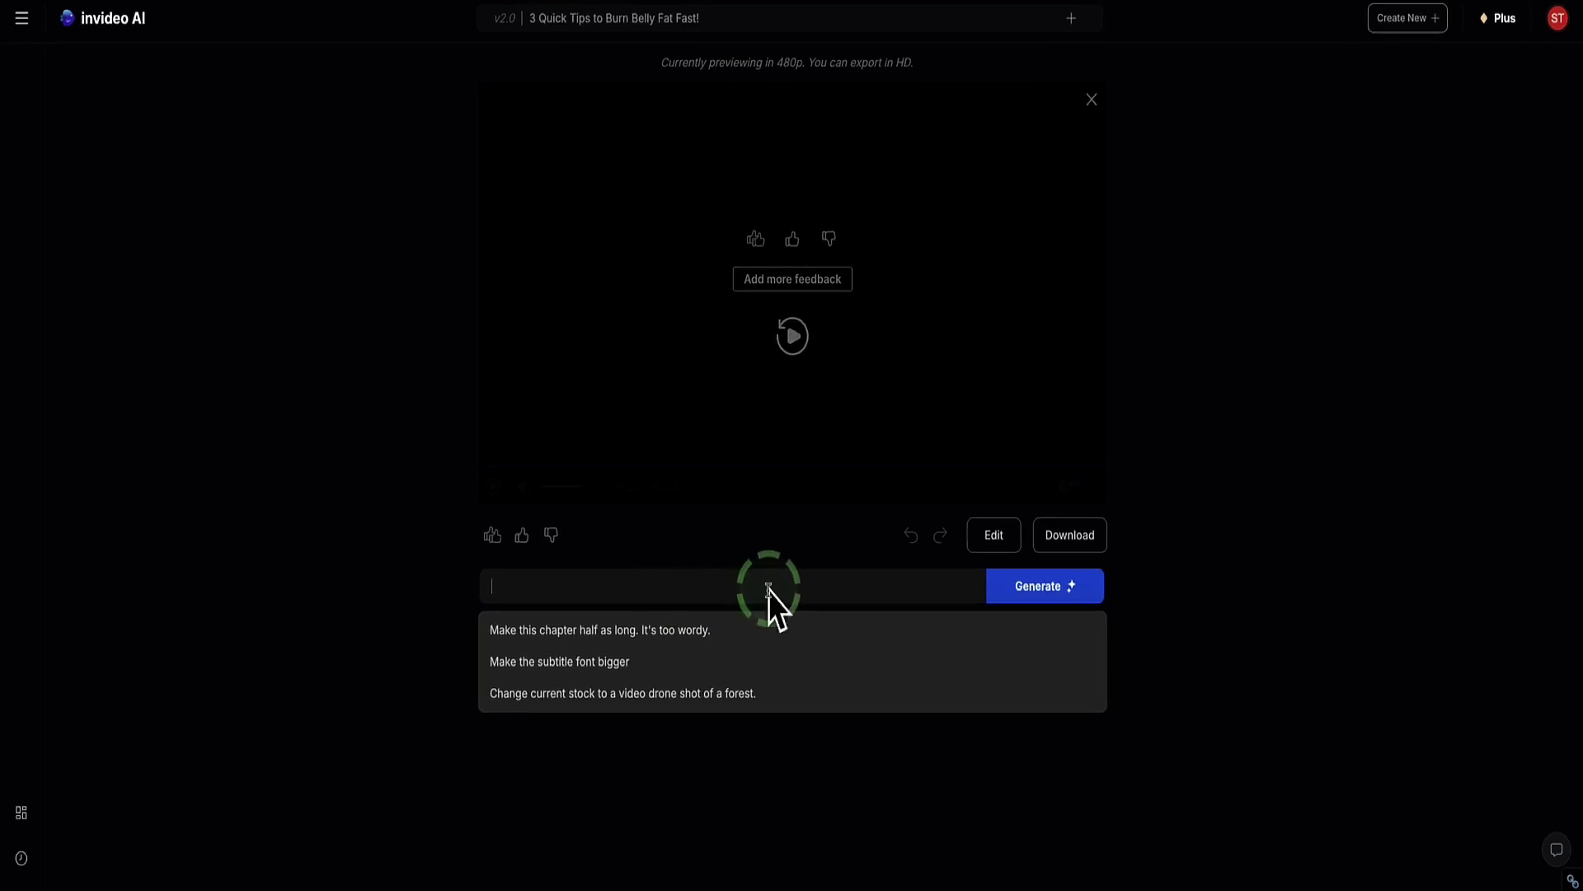
Step: Open the Edit media dialog for the belly-fat Short and browse its Chapter 1 stock clips
{"action": "left_click", "coordinate": [994, 536]}
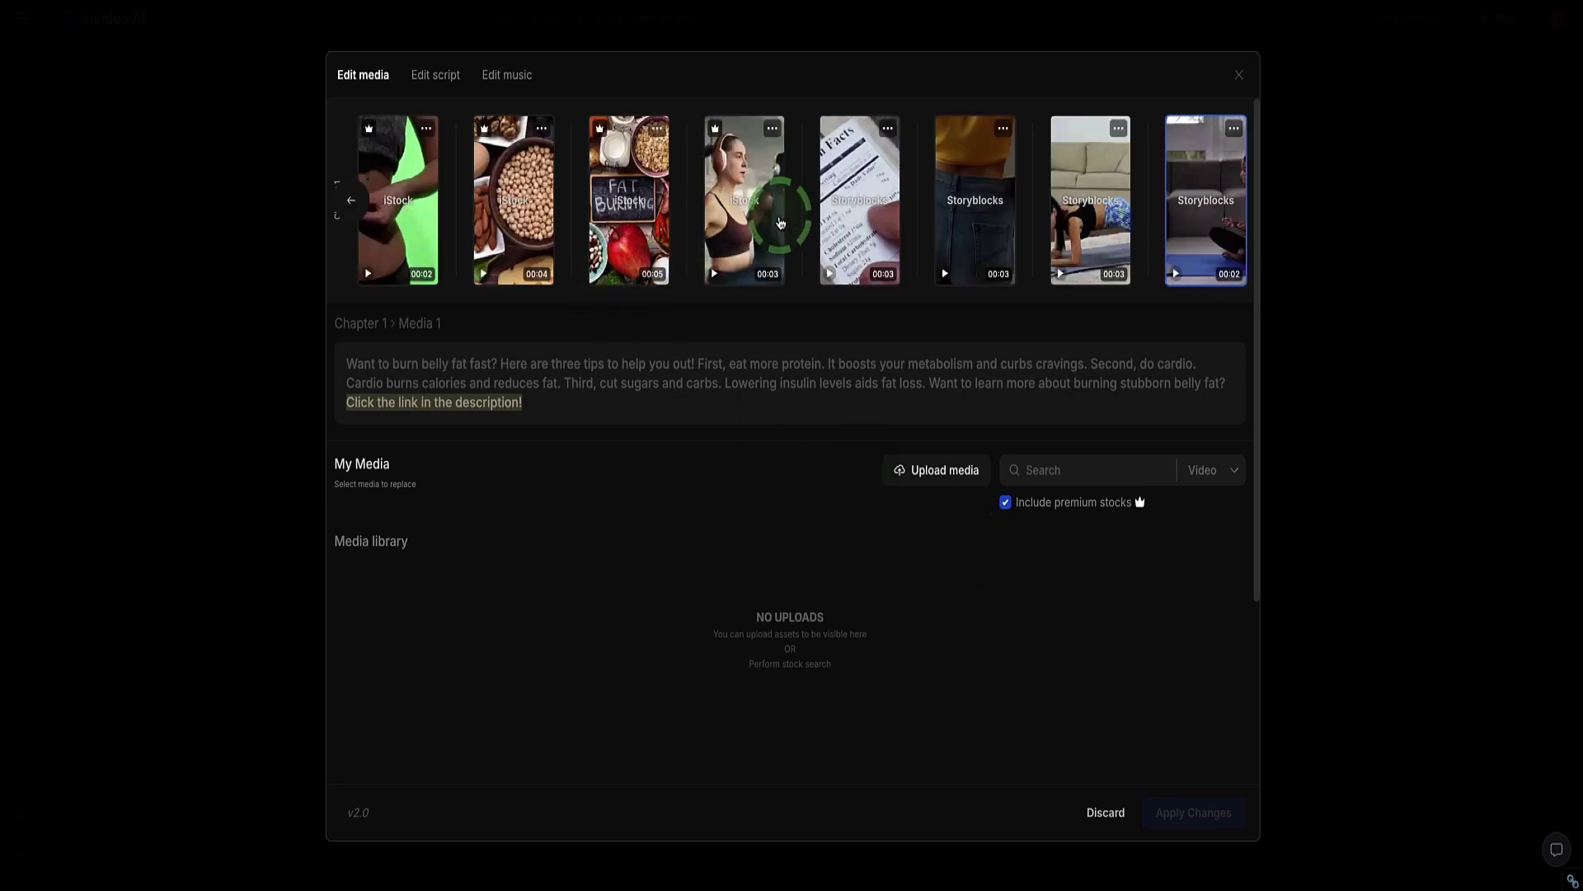
{"action": "scroll", "coordinate": [752, 219], "scroll_direction": "right", "scroll_amount": 1}
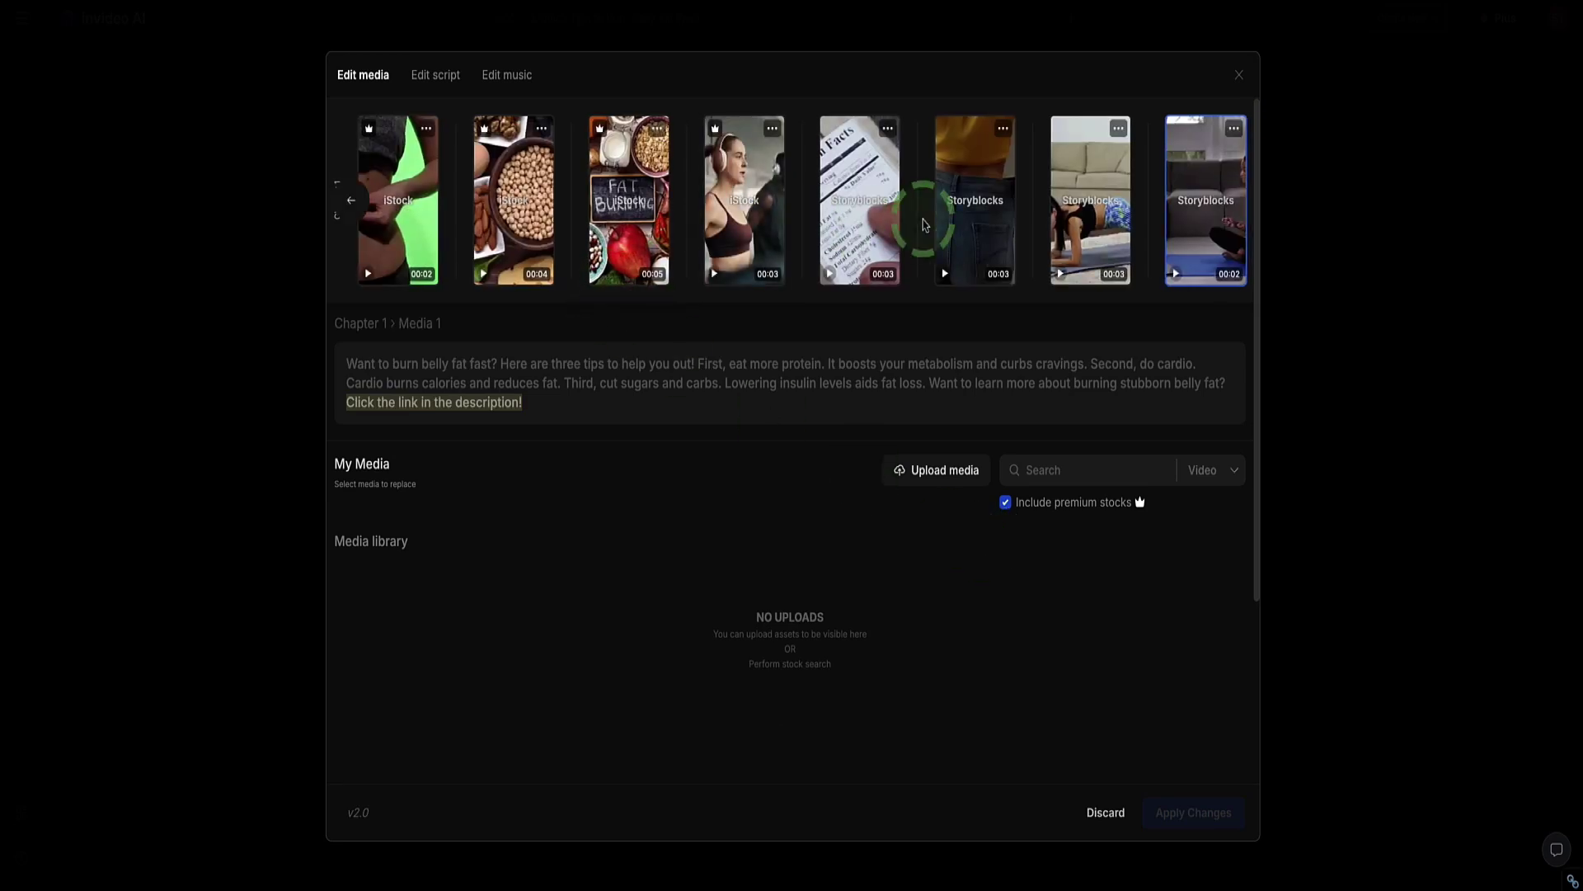